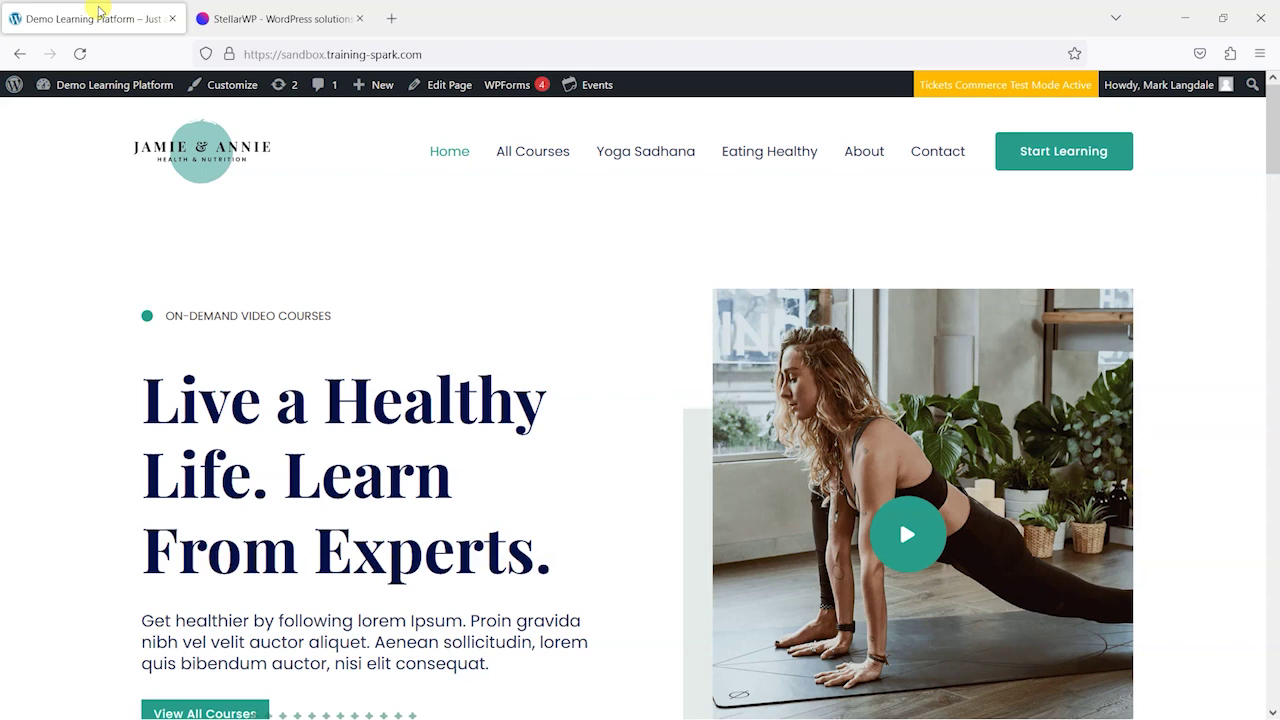
Switch to the StellarWP tab listing brands like The Events Calendar and LearnDash
{"action": "left_click", "coordinate": [255, 18]}
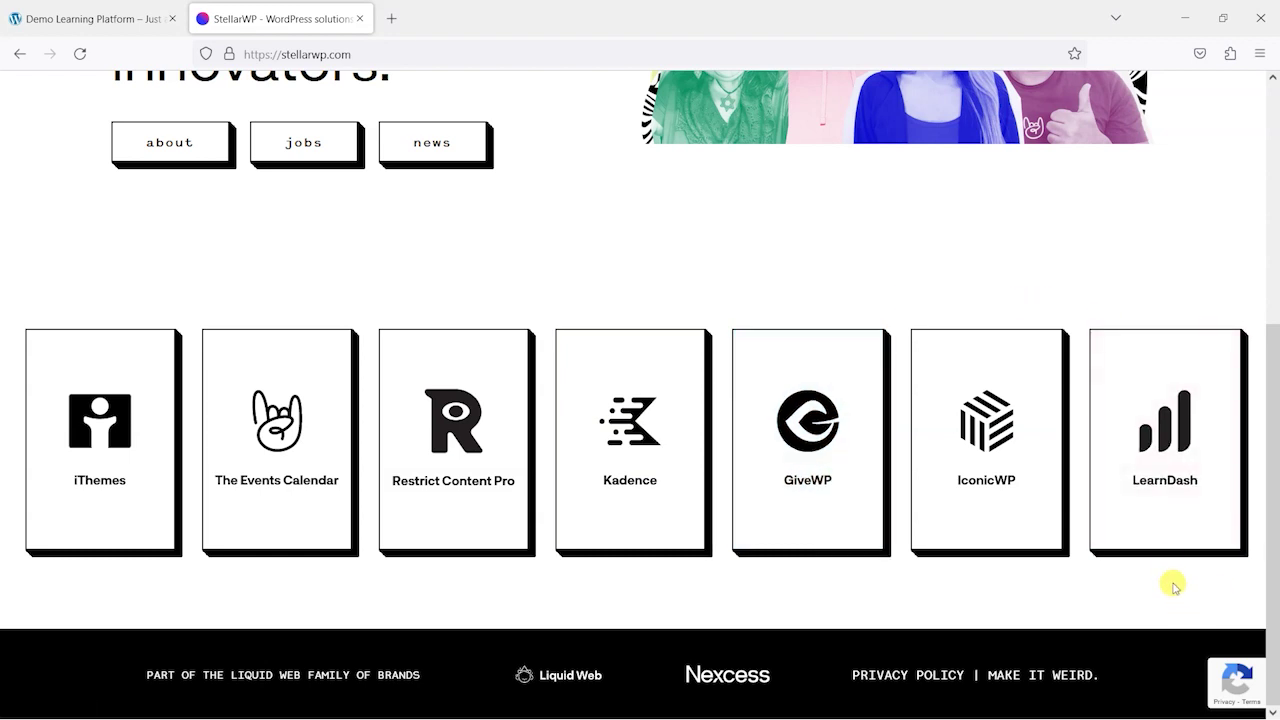
{"action": "scroll", "coordinate": [1160, 450], "scroll_direction": "up", "scroll_amount": 4}
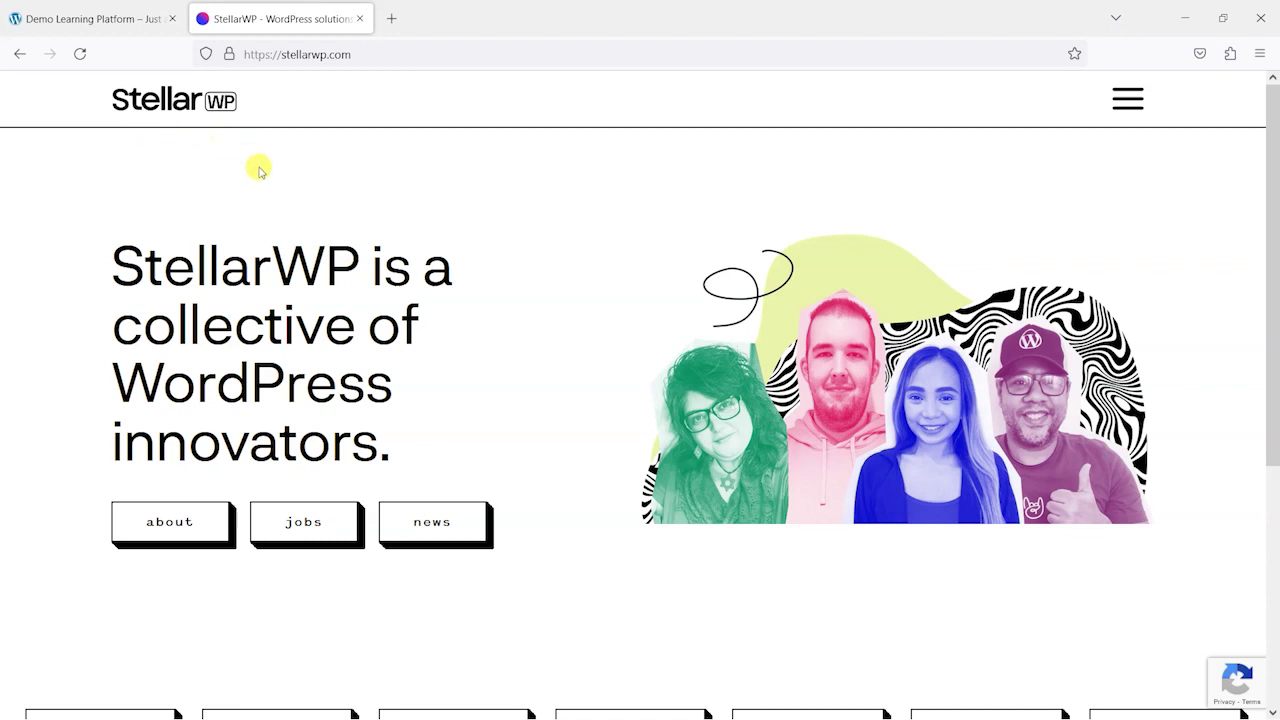
{"action": "scroll", "coordinate": [365, 285], "scroll_direction": "down", "scroll_amount": 4}
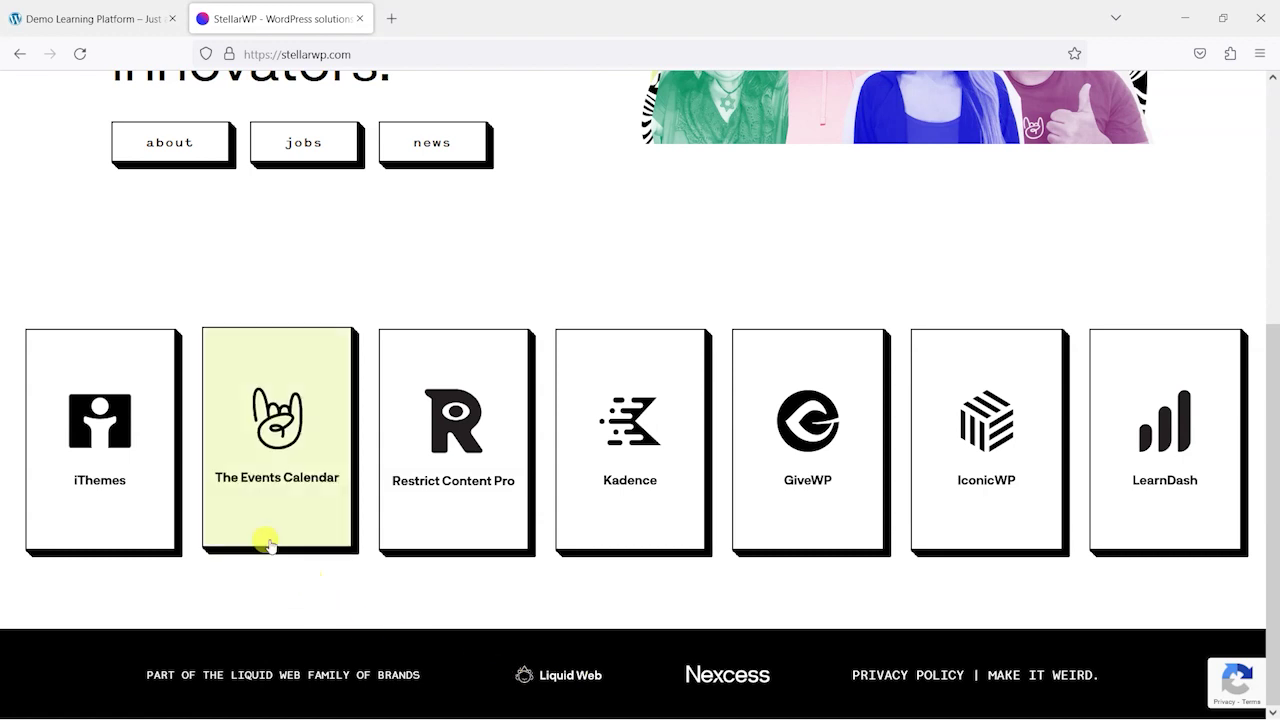
{"action": "left_click", "coordinate": [95, 18]}
Go to the admin Events list and bring up link options for My face to face event's View link
{"action": "mouse_move", "coordinate": [105, 84]}
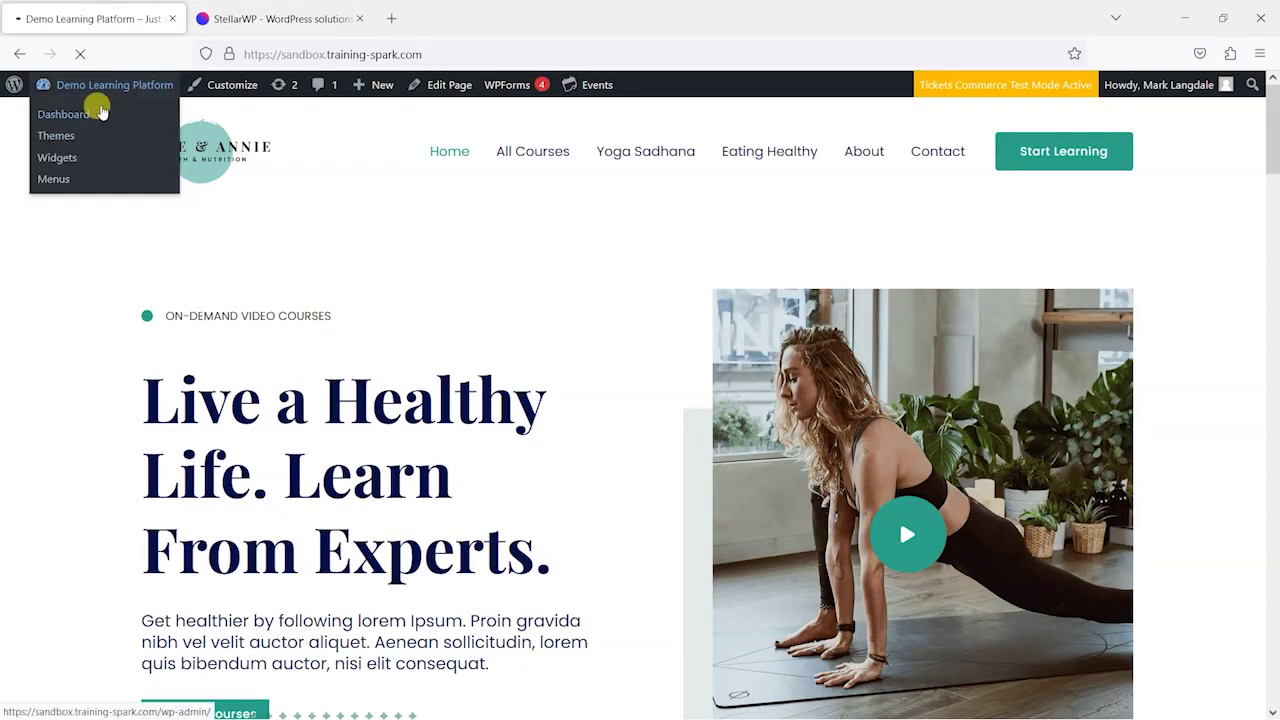
{"action": "left_click", "coordinate": [102, 112]}
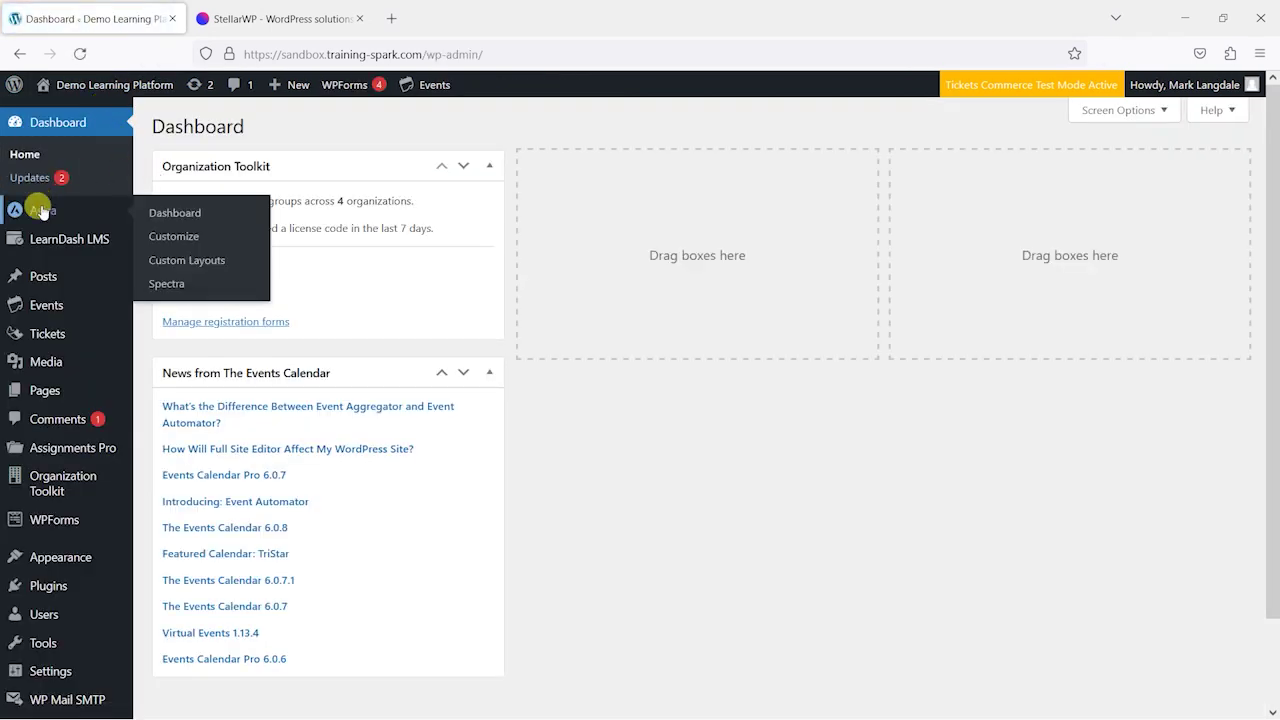
{"action": "mouse_move", "coordinate": [46, 305]}
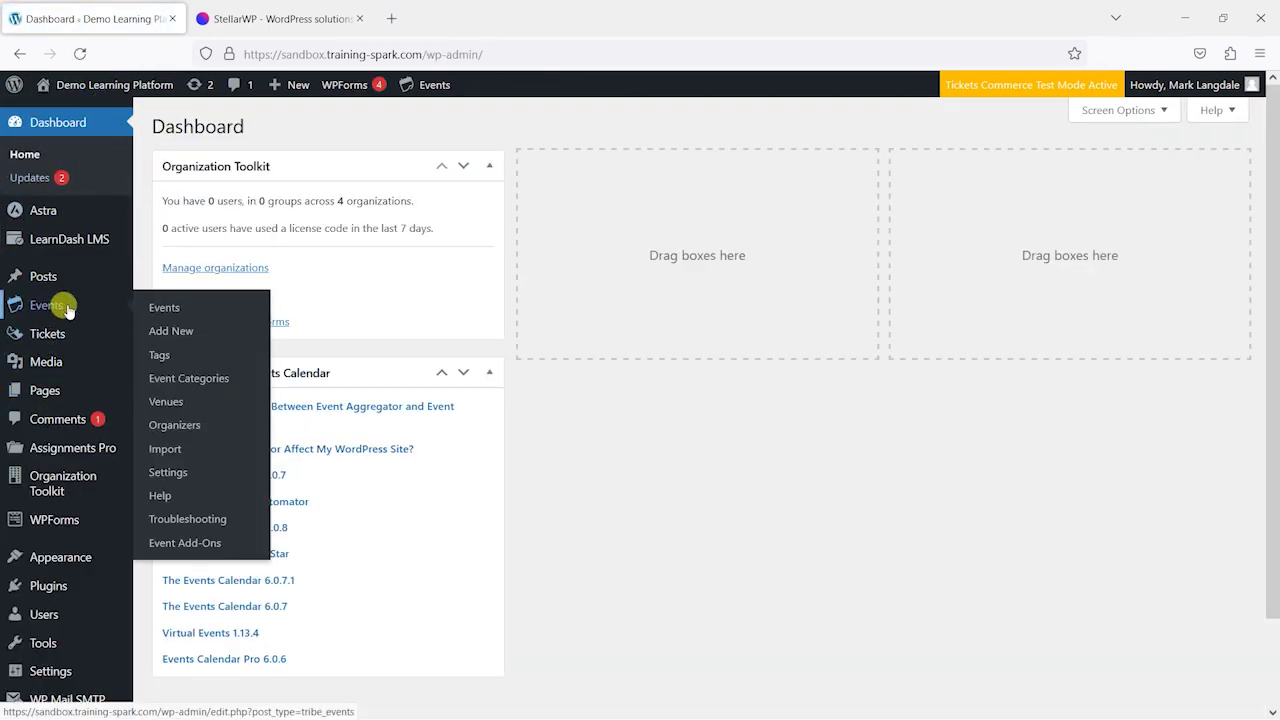
{"action": "left_click", "coordinate": [172, 311]}
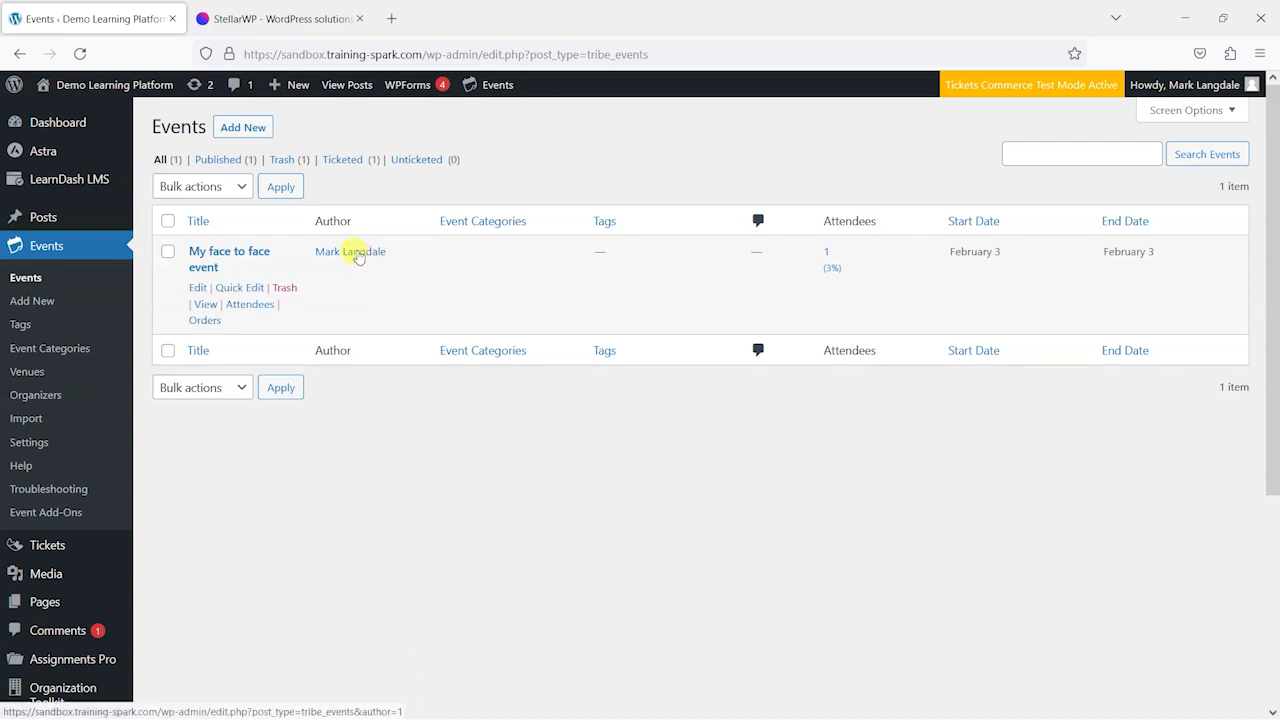
{"action": "right_click", "coordinate": [210, 304]}
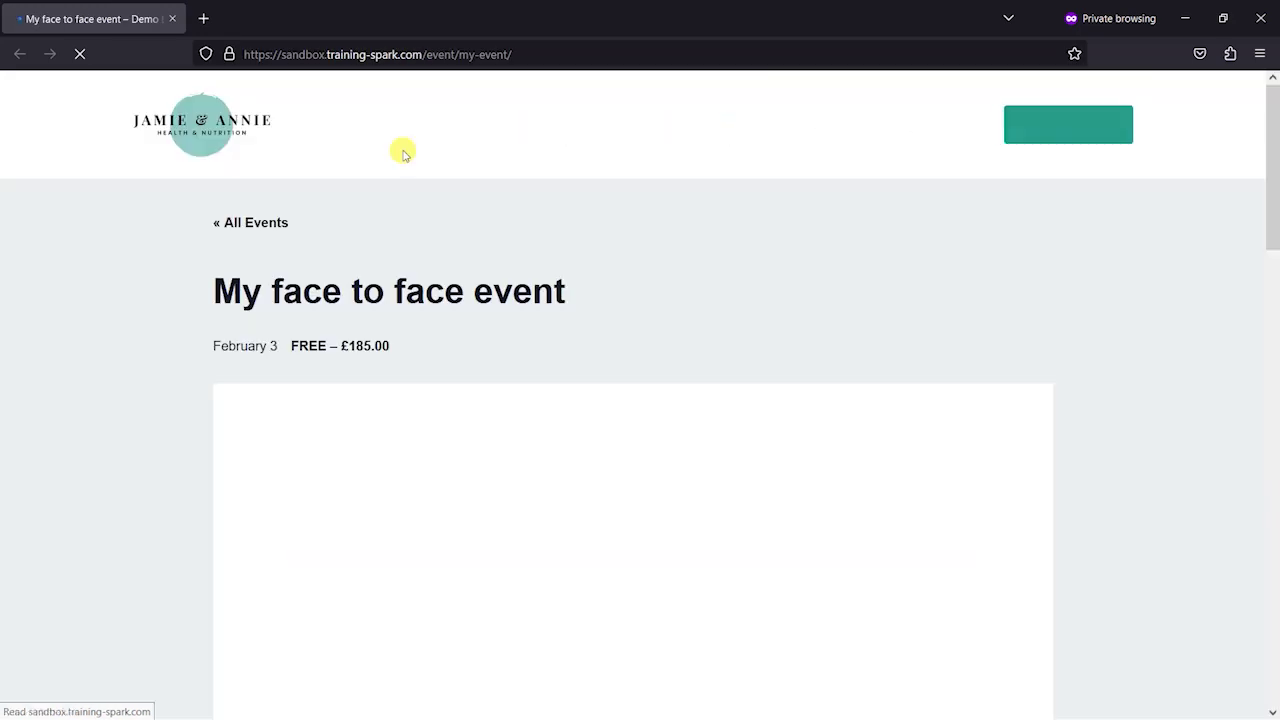
Scroll down the event's public page and check the Add to calendar options
{"action": "scroll", "coordinate": [298, 270], "scroll_direction": "down", "scroll_amount": 6}
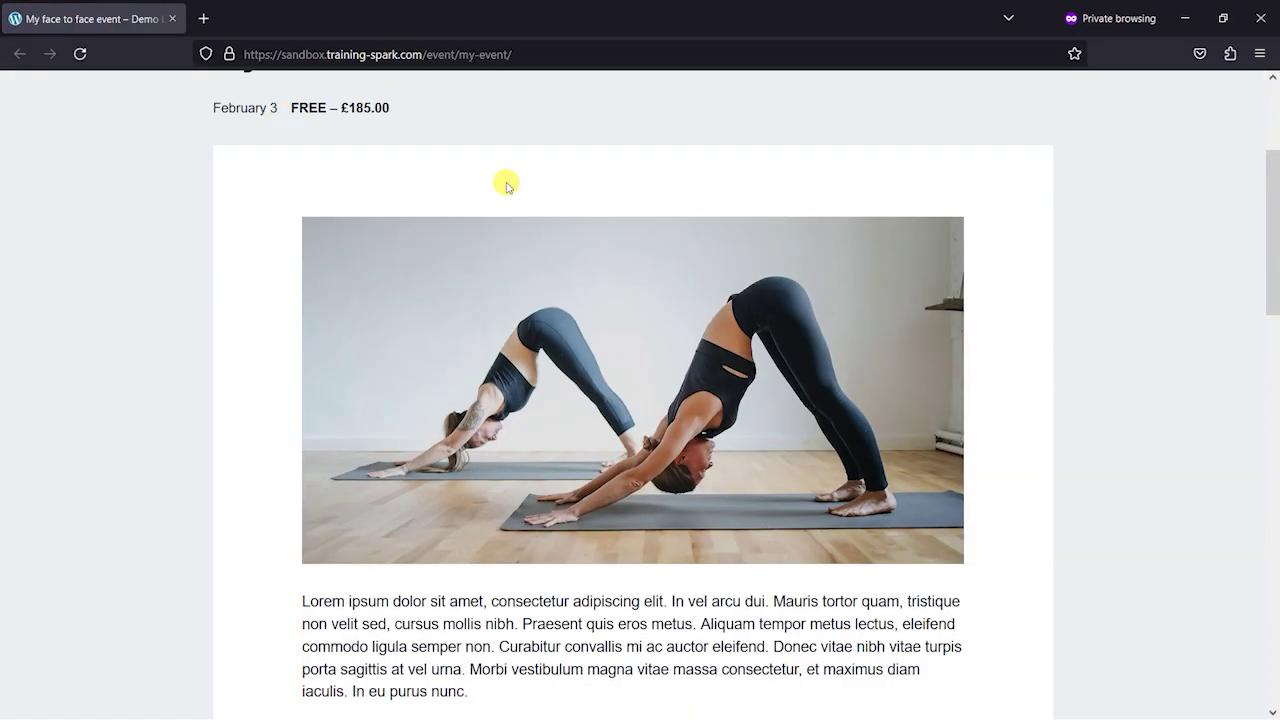
{"action": "scroll", "coordinate": [520, 300], "scroll_direction": "down", "scroll_amount": 2}
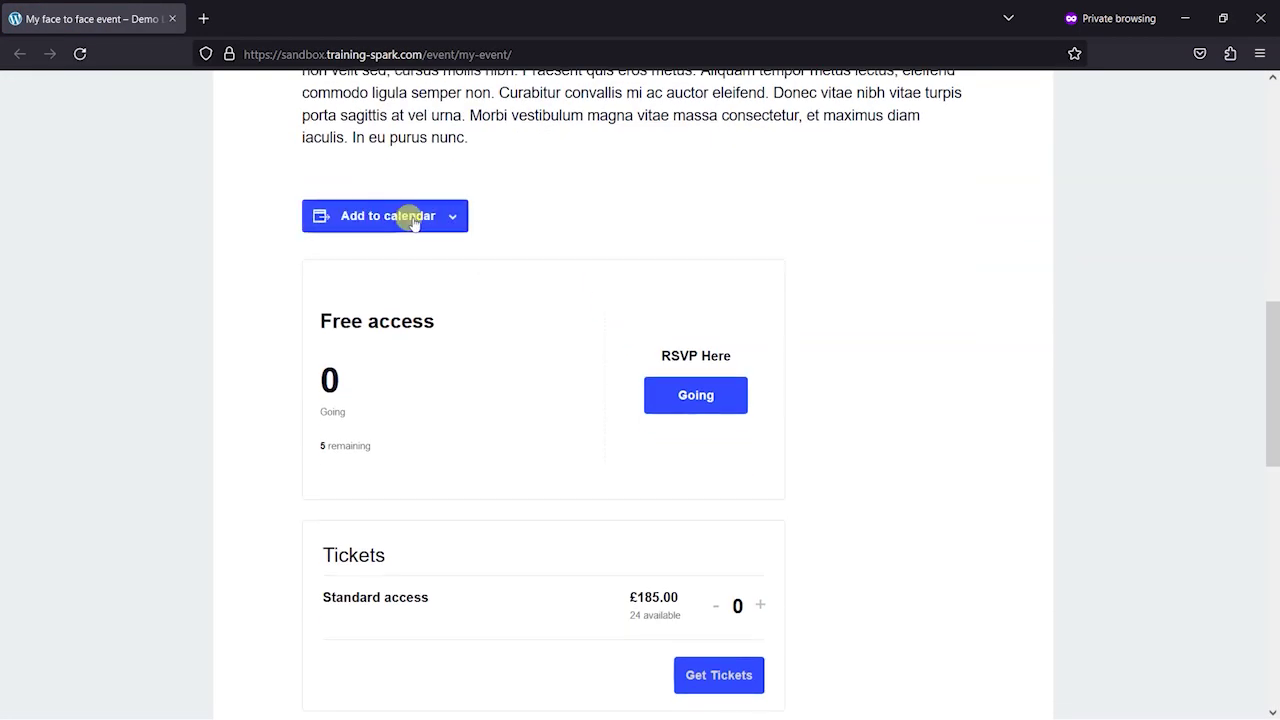
{"action": "left_click", "coordinate": [440, 217]}
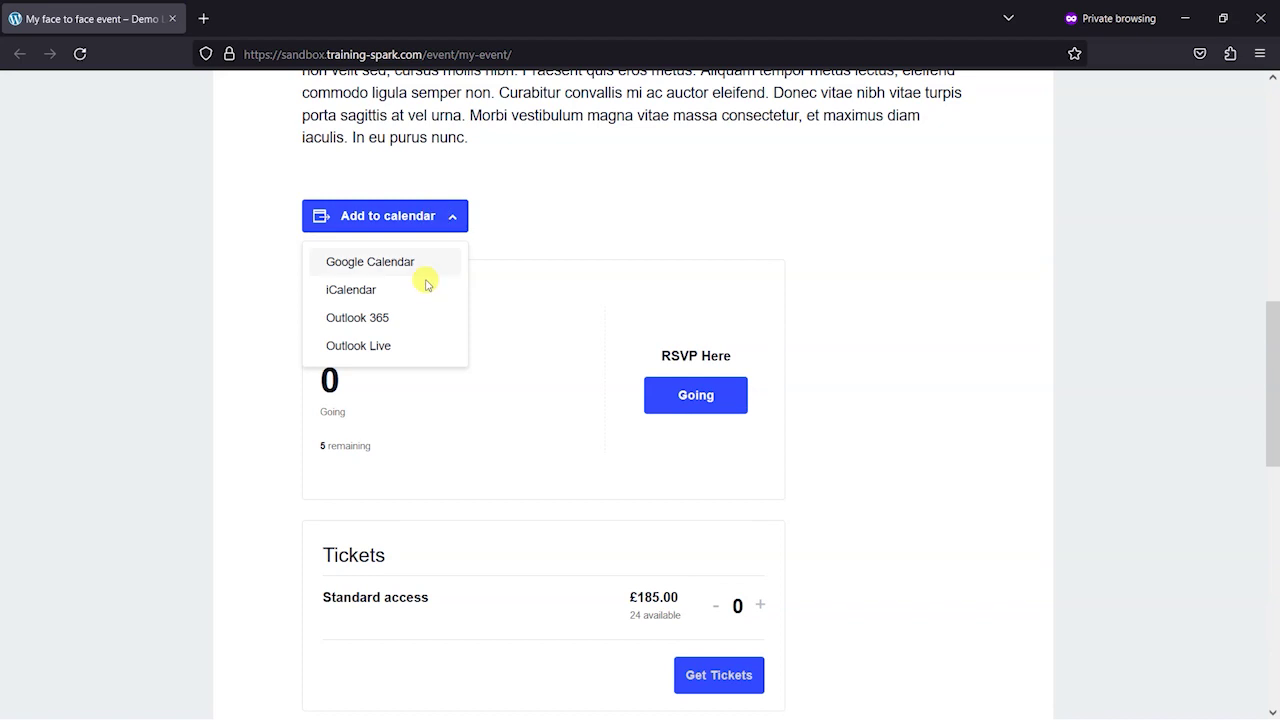
{"action": "left_click", "coordinate": [589, 212]}
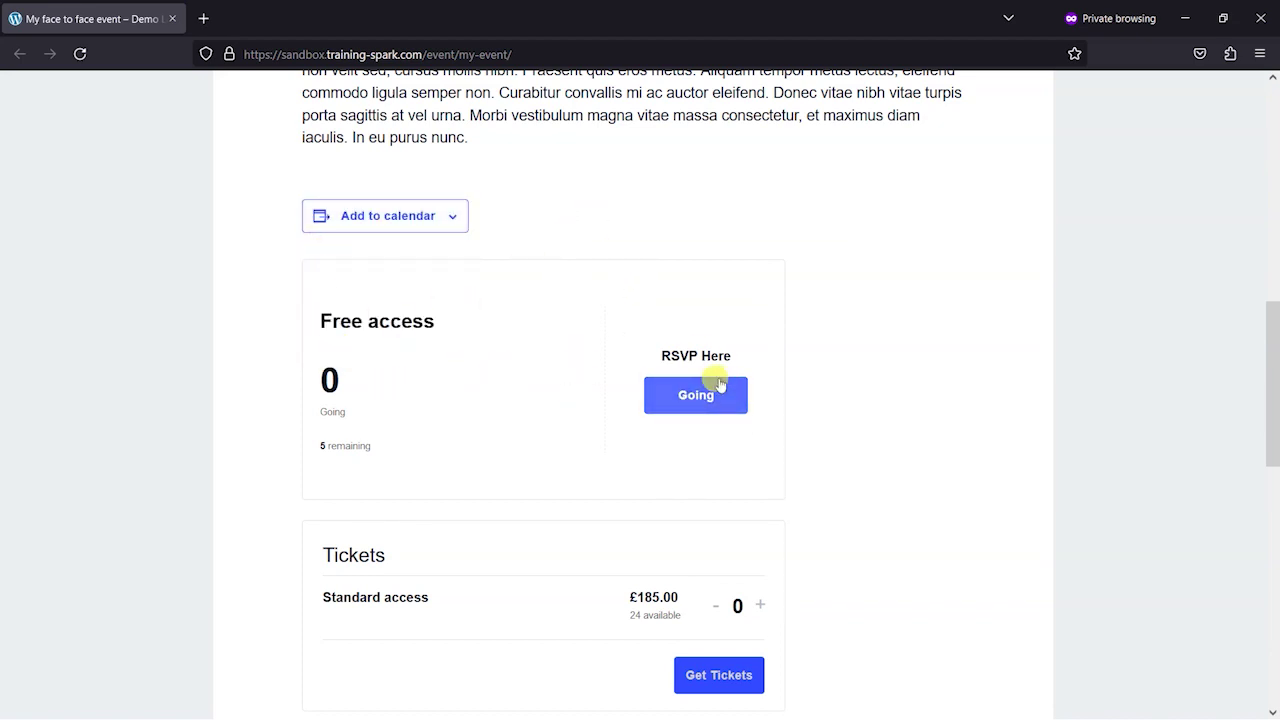
Select one Standard access ticket at £185.00, then return to the admin window
{"action": "scroll", "coordinate": [700, 464], "scroll_direction": "down", "scroll_amount": 2}
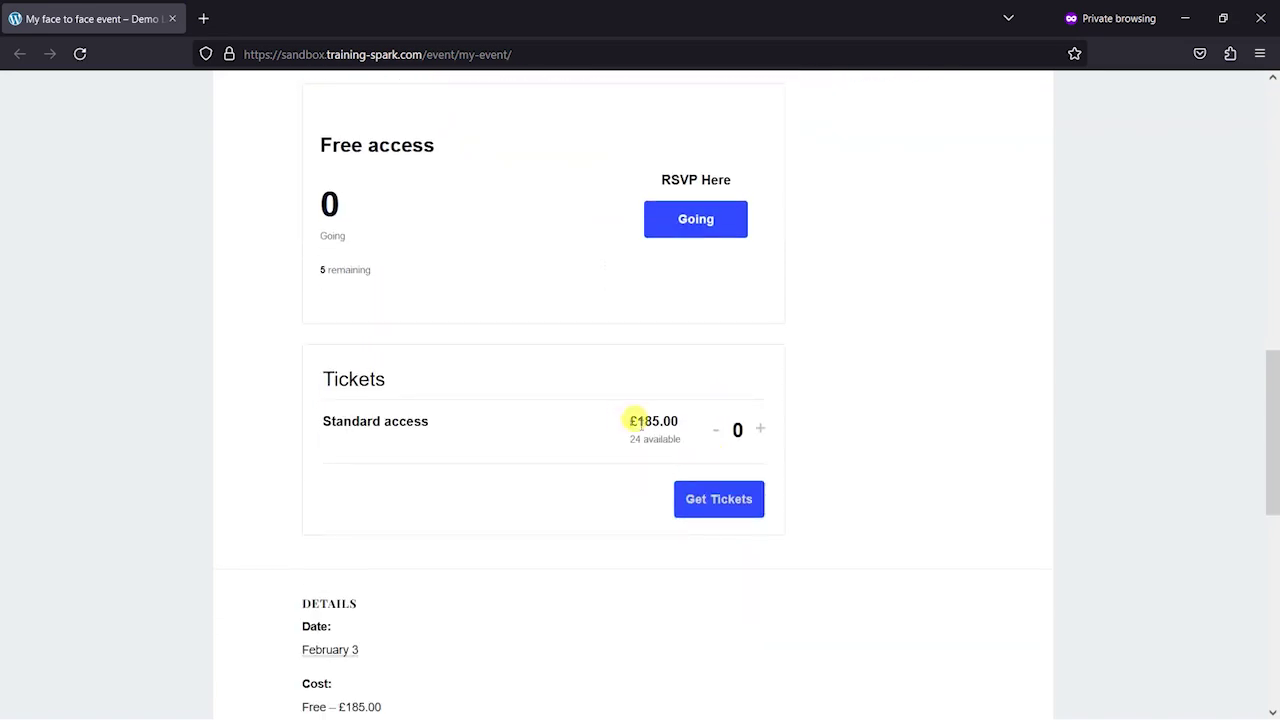
{"action": "left_click", "coordinate": [760, 428]}
{"action": "scroll", "coordinate": [823, 506], "scroll_direction": "up", "scroll_amount": 4}
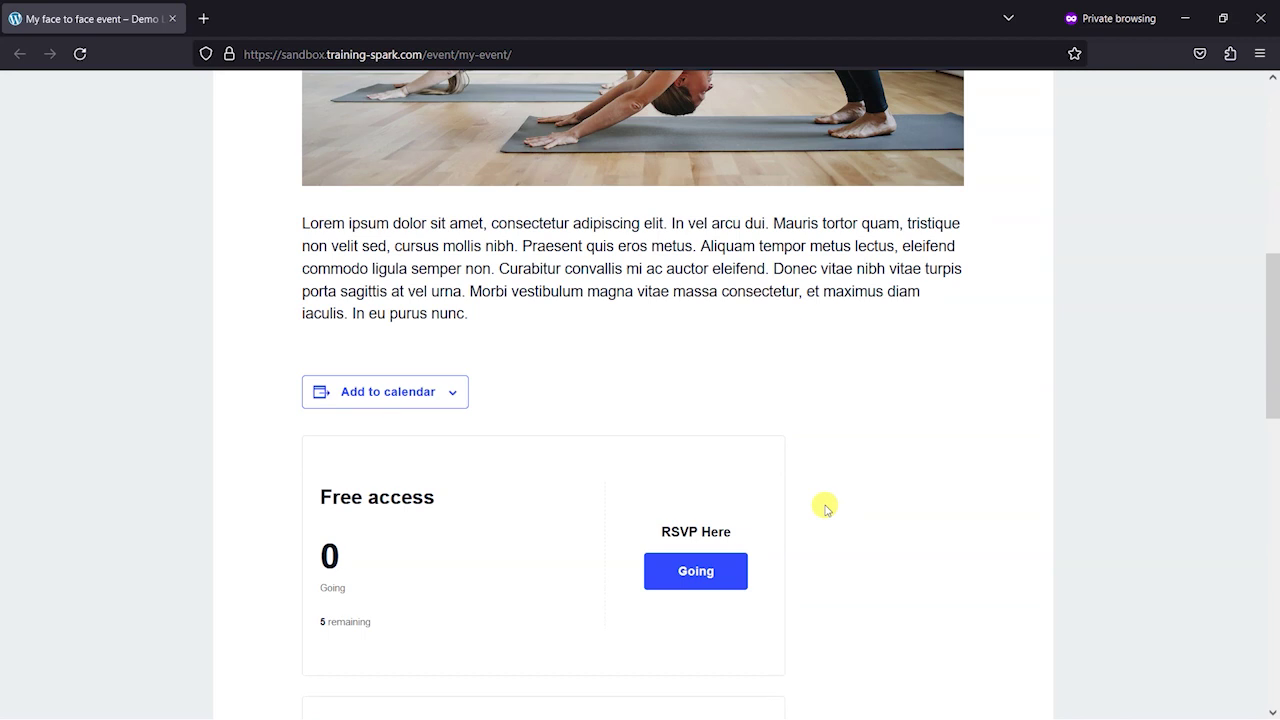
{"action": "scroll", "coordinate": [826, 509], "scroll_direction": "up", "scroll_amount": 5}
{"action": "scroll", "coordinate": [815, 510], "scroll_direction": "up", "scroll_amount": 1}
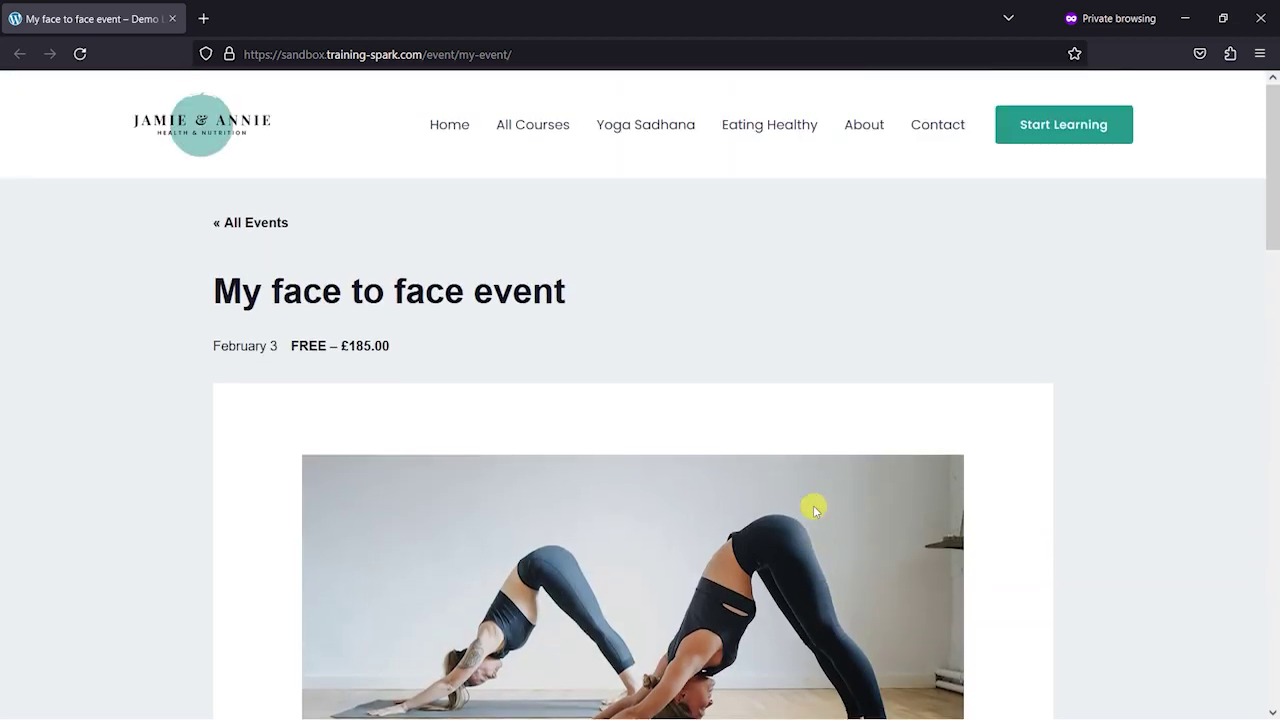
{"action": "key", "text": "alt+Tab"}
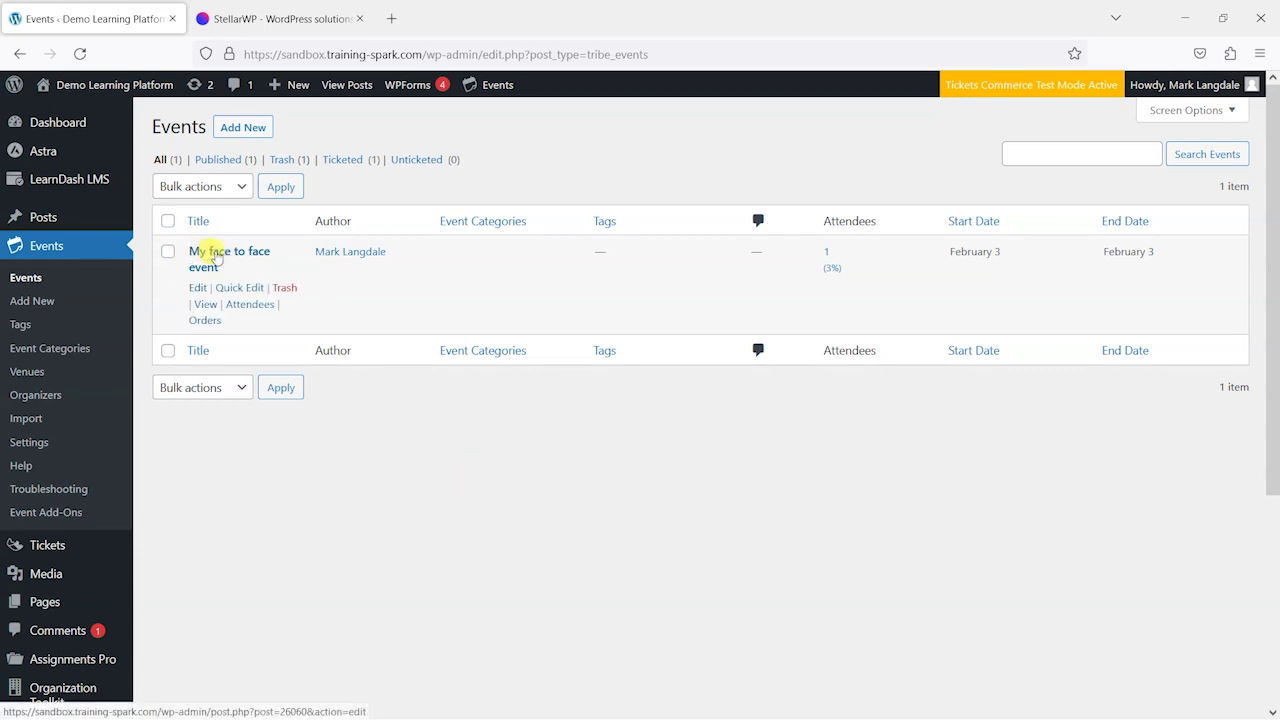
Install The Events Calendar Integration from the LearnDash LMS Add-ons page
{"action": "mouse_move", "coordinate": [78, 178]}
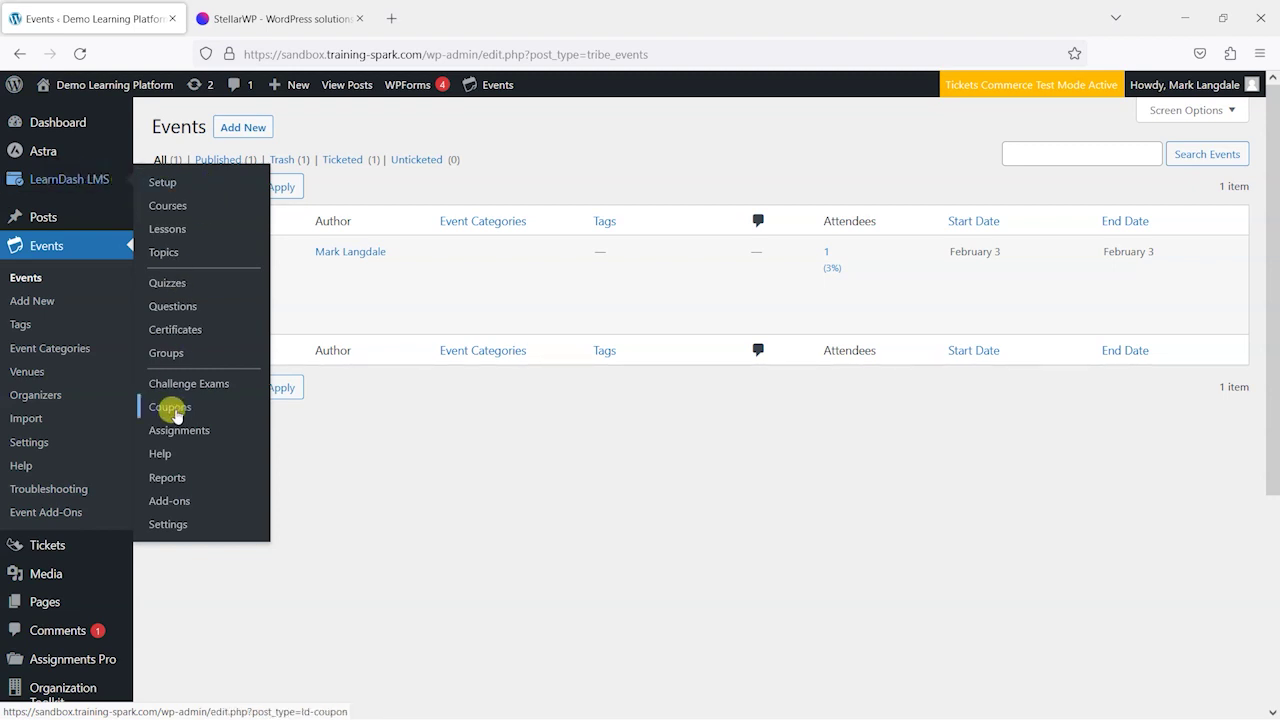
{"action": "left_click", "coordinate": [181, 502]}
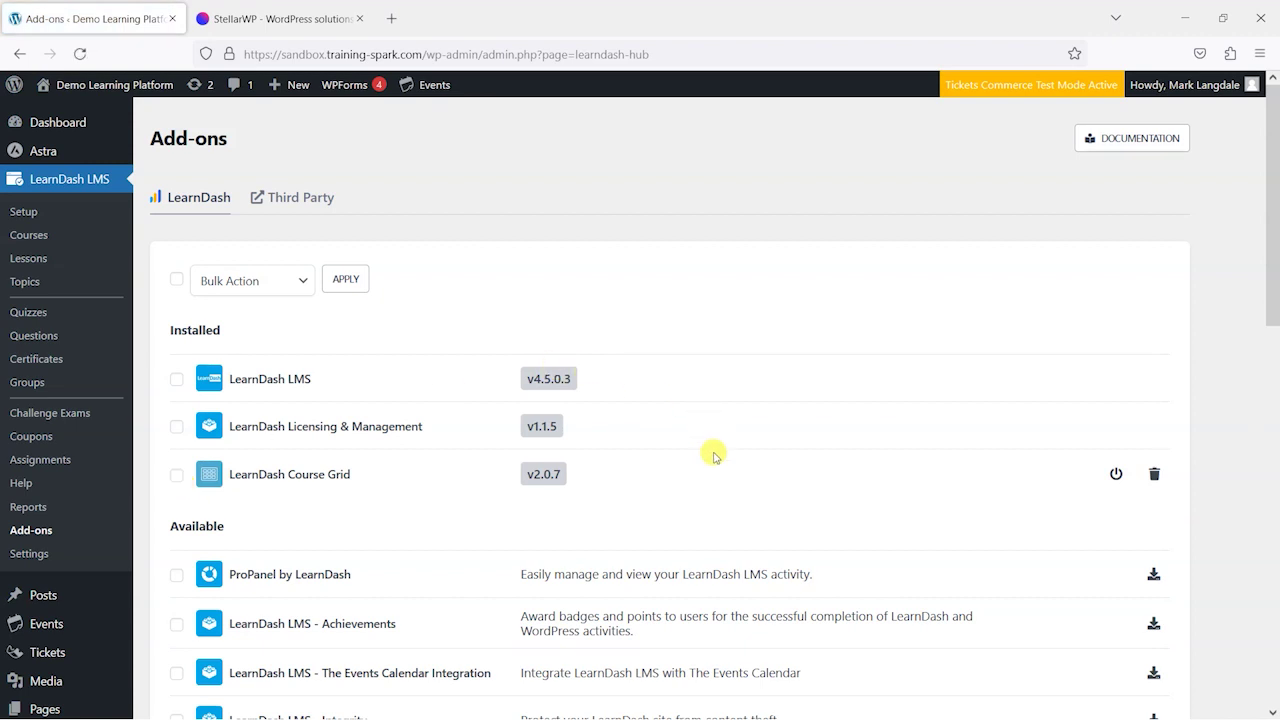
{"action": "scroll", "coordinate": [711, 451], "scroll_direction": "down", "scroll_amount": 3}
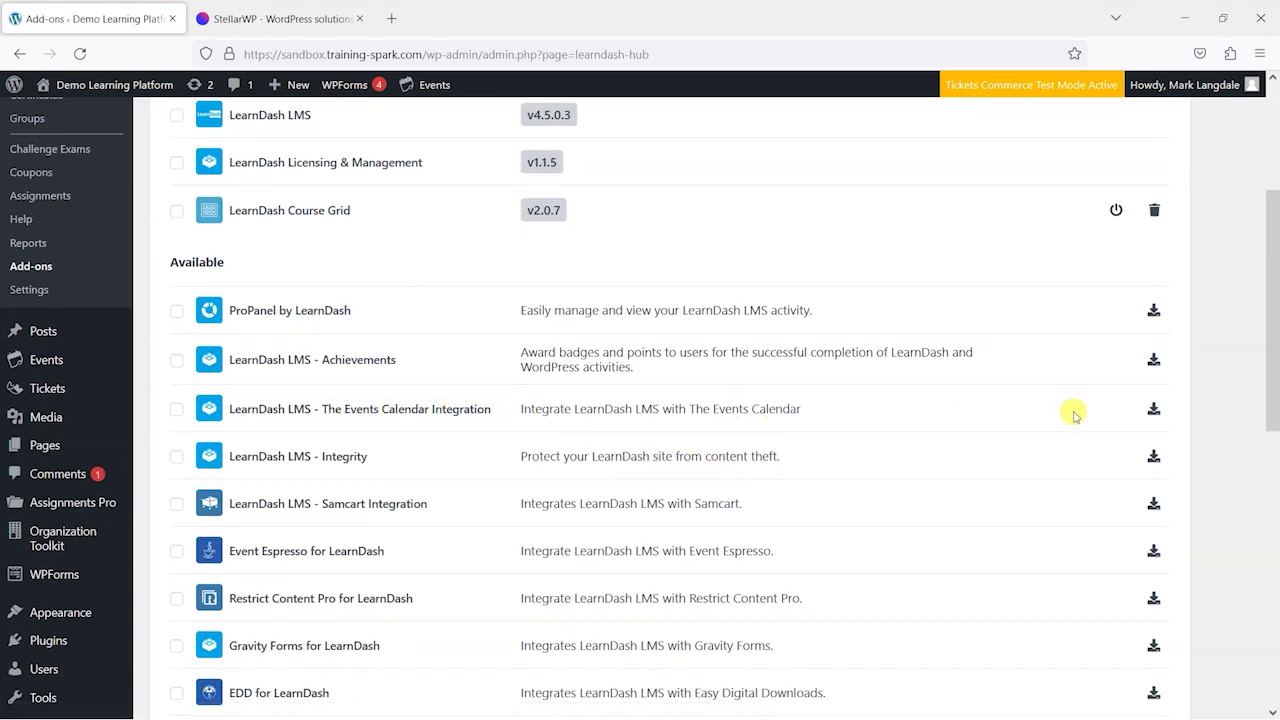
{"action": "left_click", "coordinate": [1153, 410]}
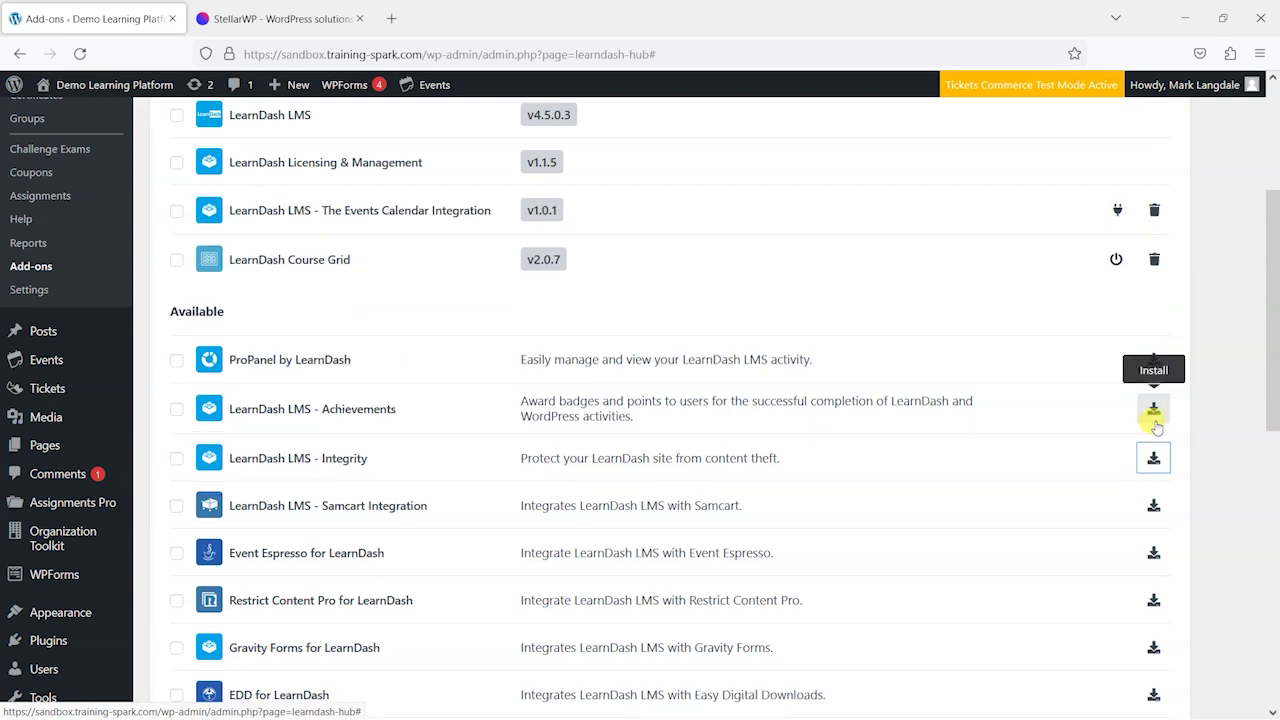
Activate The Events Calendar Integration v1.0.1 and head back to the Events list
{"action": "scroll", "coordinate": [1050, 440], "scroll_direction": "up", "scroll_amount": 2}
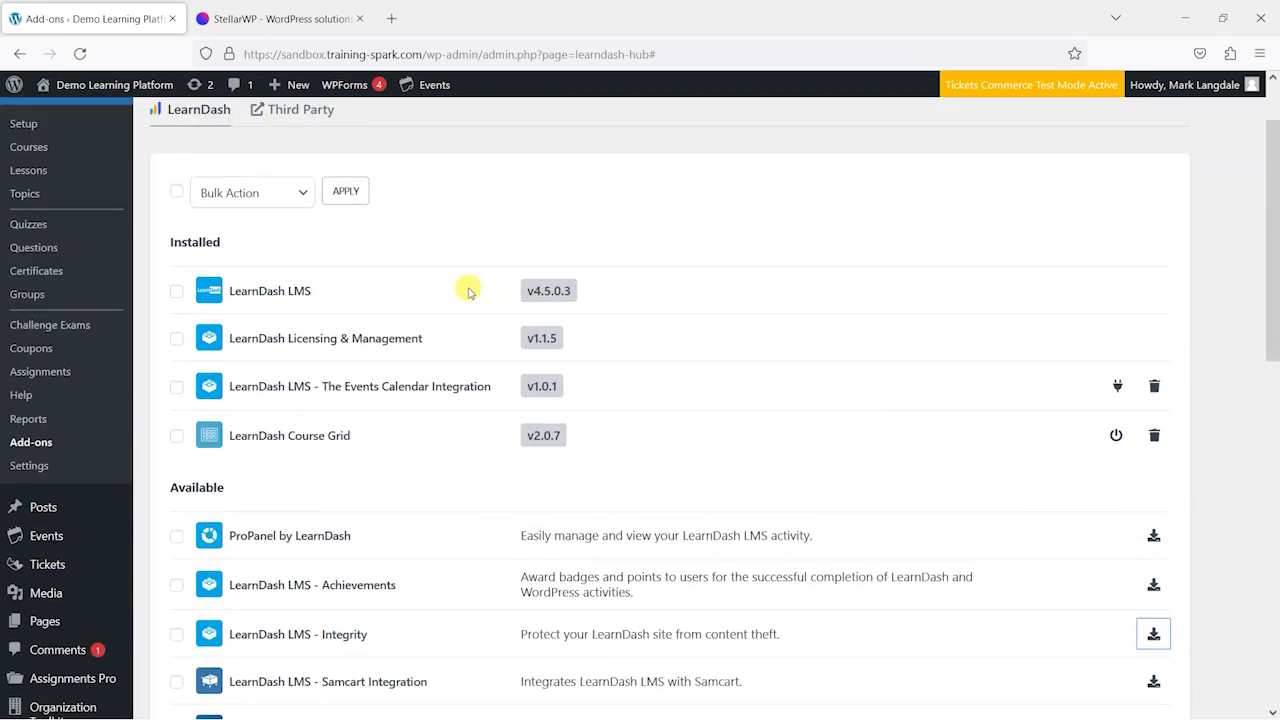
{"action": "left_click", "coordinate": [1117, 386]}
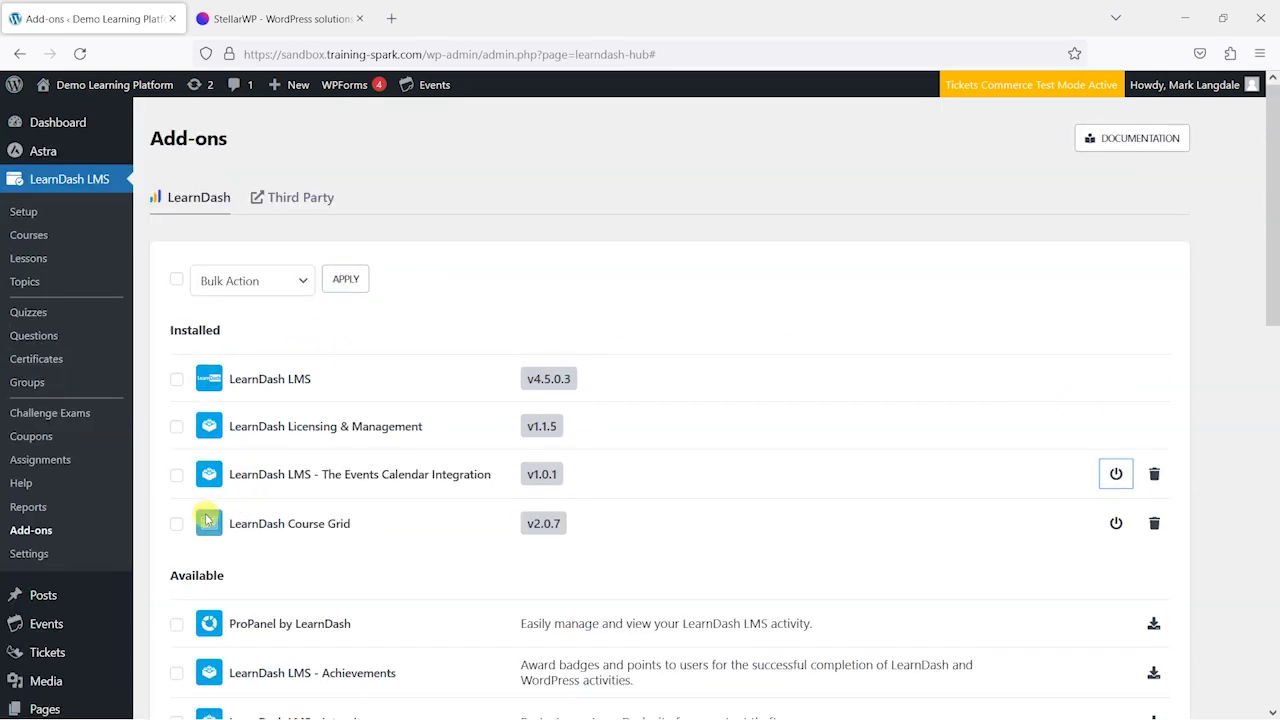
{"action": "scroll", "coordinate": [14, 190], "scroll_direction": "down", "scroll_amount": 3}
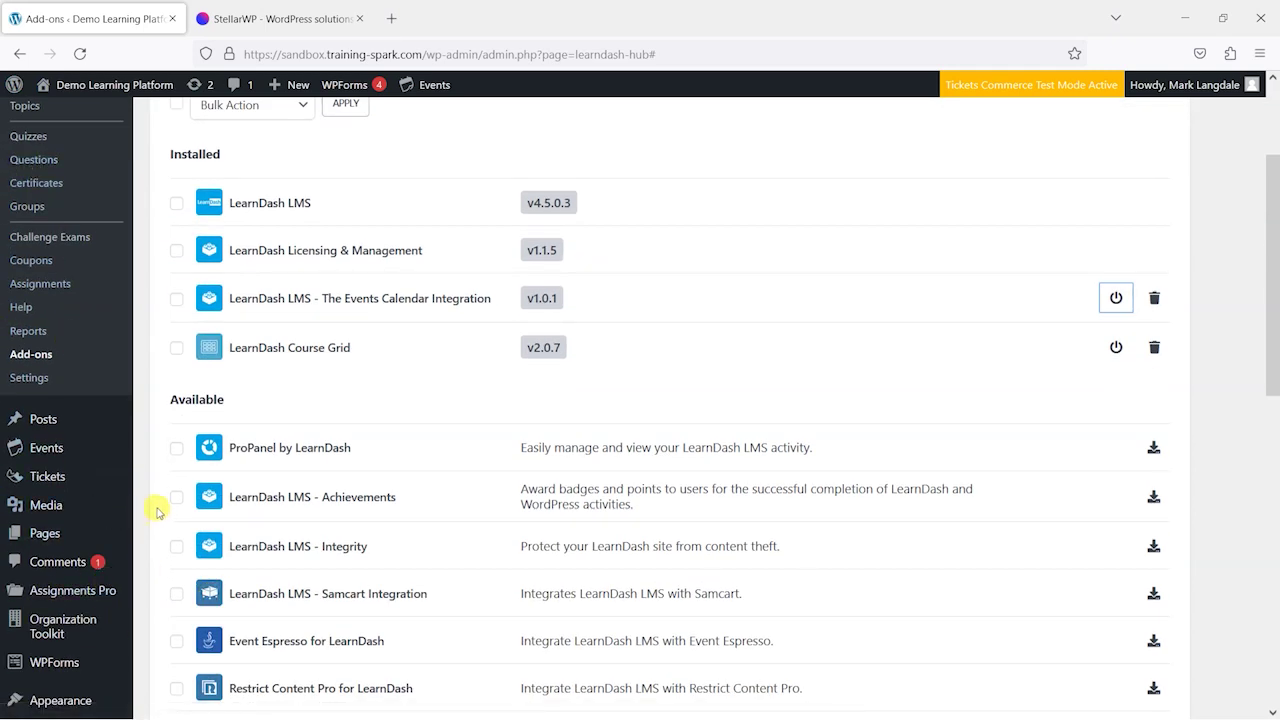
{"action": "mouse_move", "coordinate": [46, 445]}
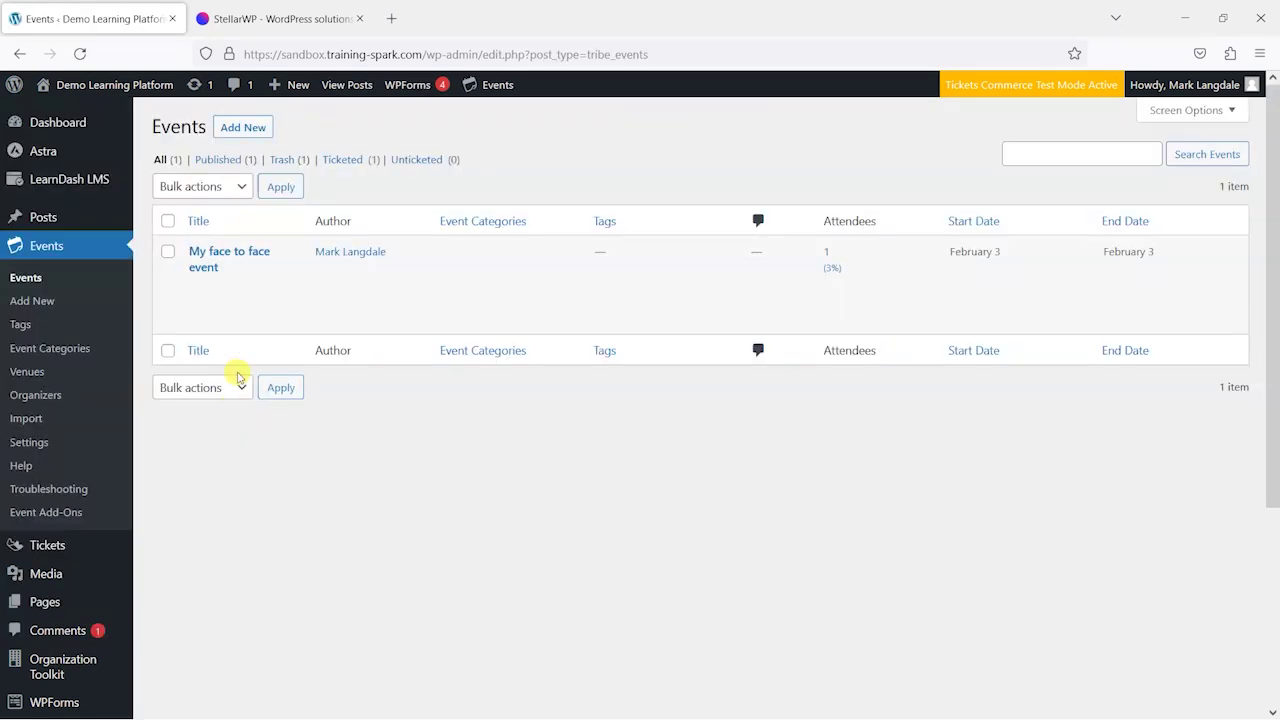
{"action": "mouse_move", "coordinate": [212, 285]}
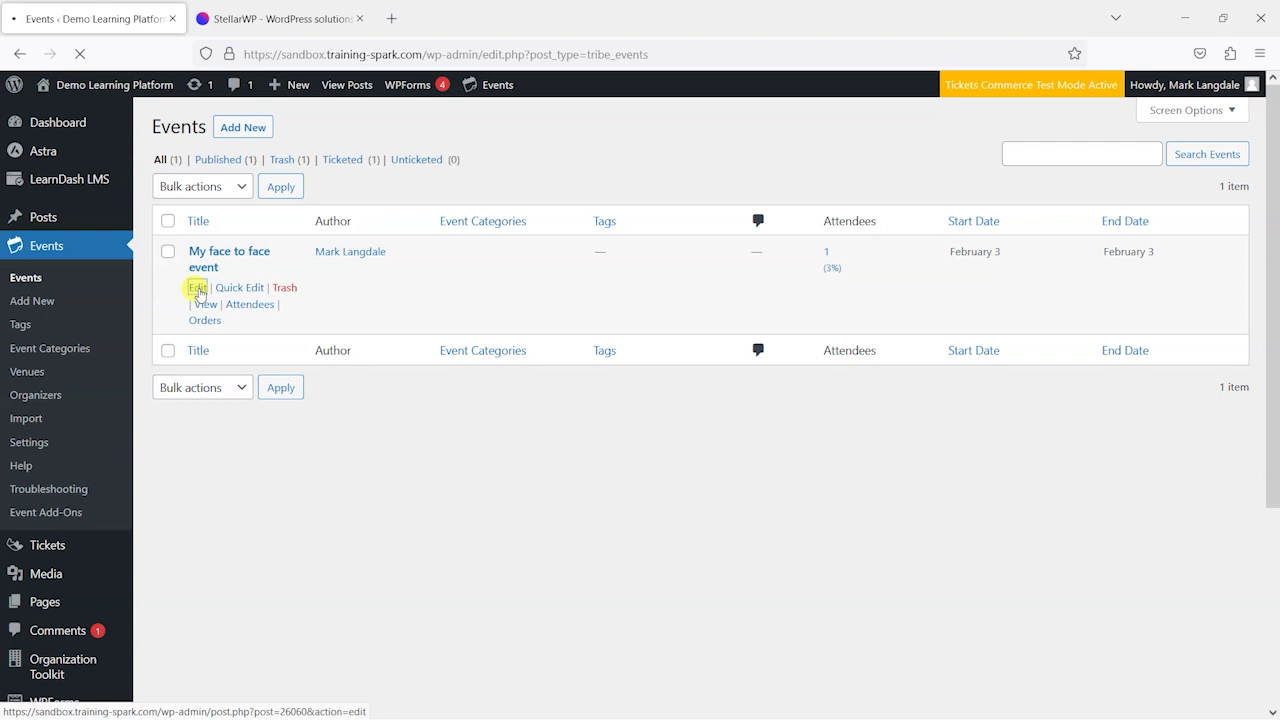
Link the course 'Healthy Eating for Healthy Life' to My face to face event and save it
{"action": "left_click", "coordinate": [198, 288]}
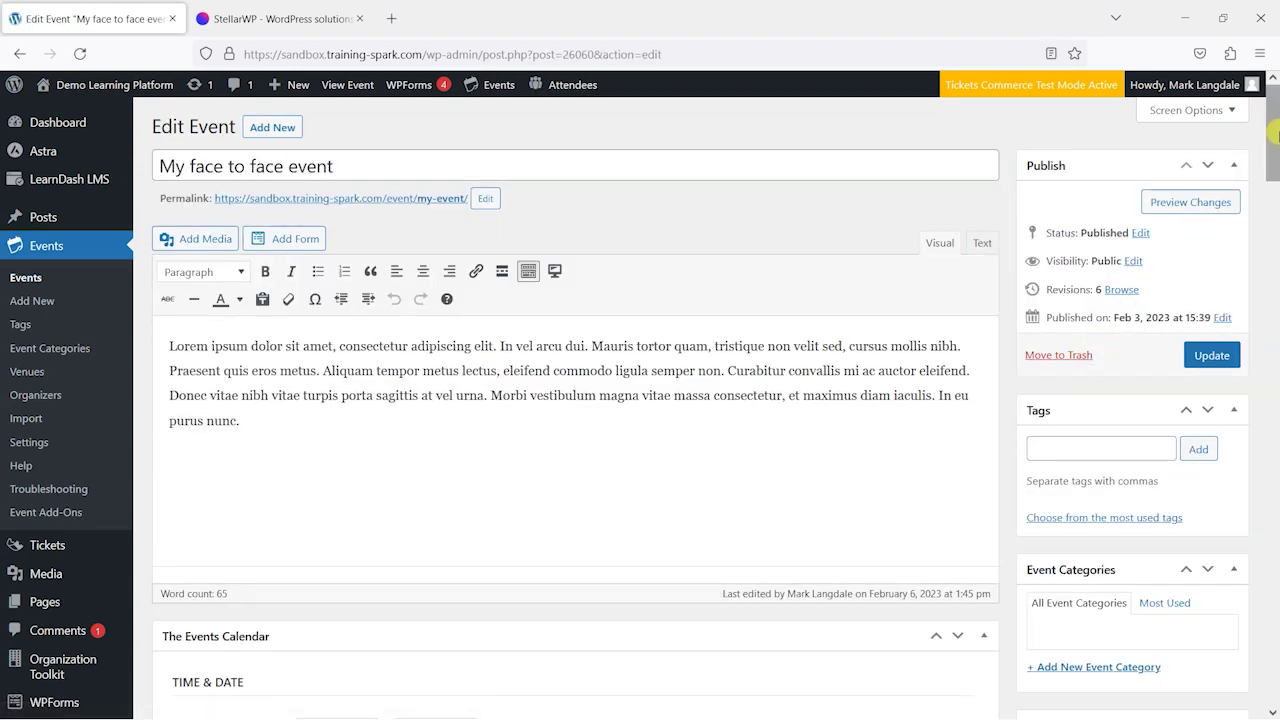
{"action": "left_click_drag", "start_coordinate": [1276, 135], "coordinate": [1274, 656]}
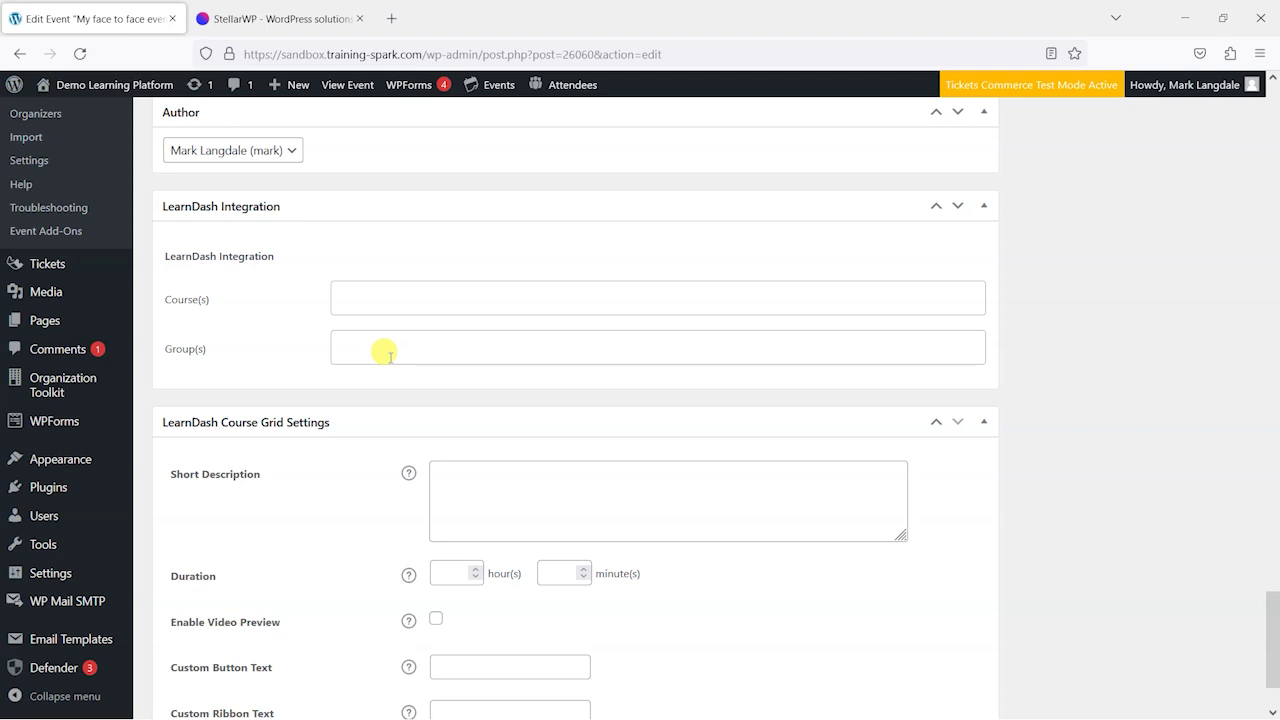
{"action": "left_click", "coordinate": [350, 286]}
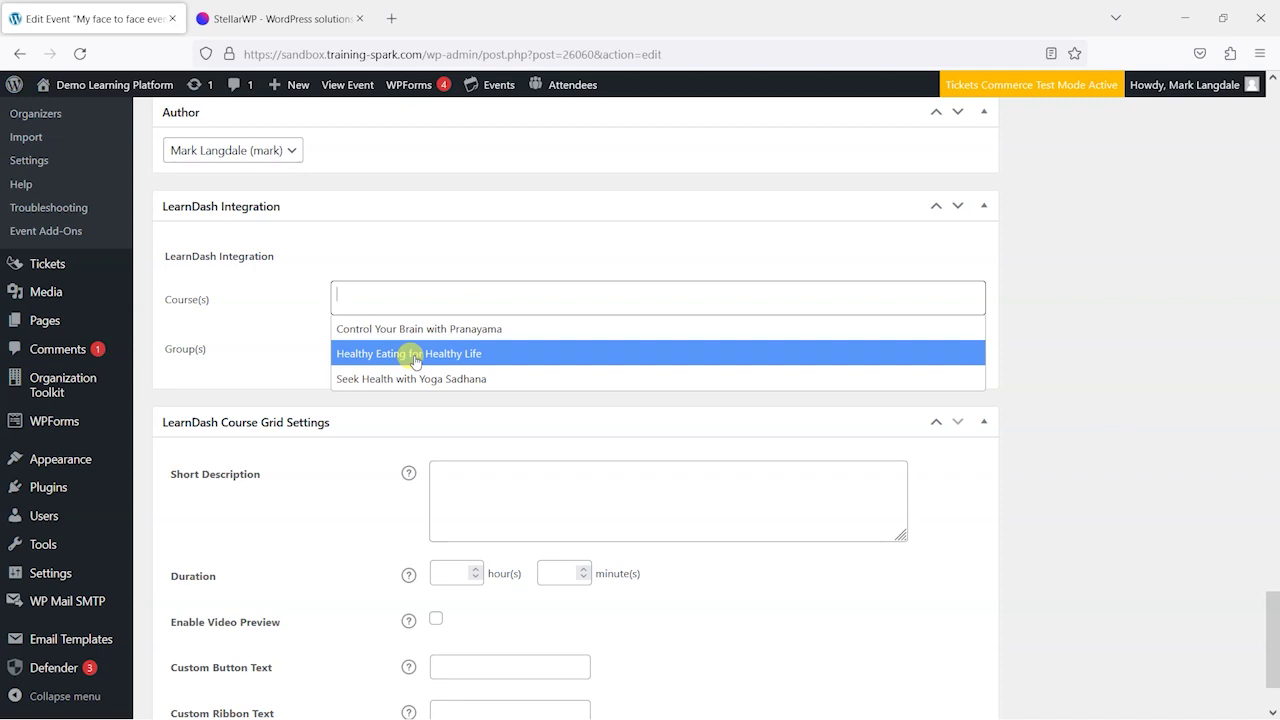
{"action": "left_click", "coordinate": [415, 360]}
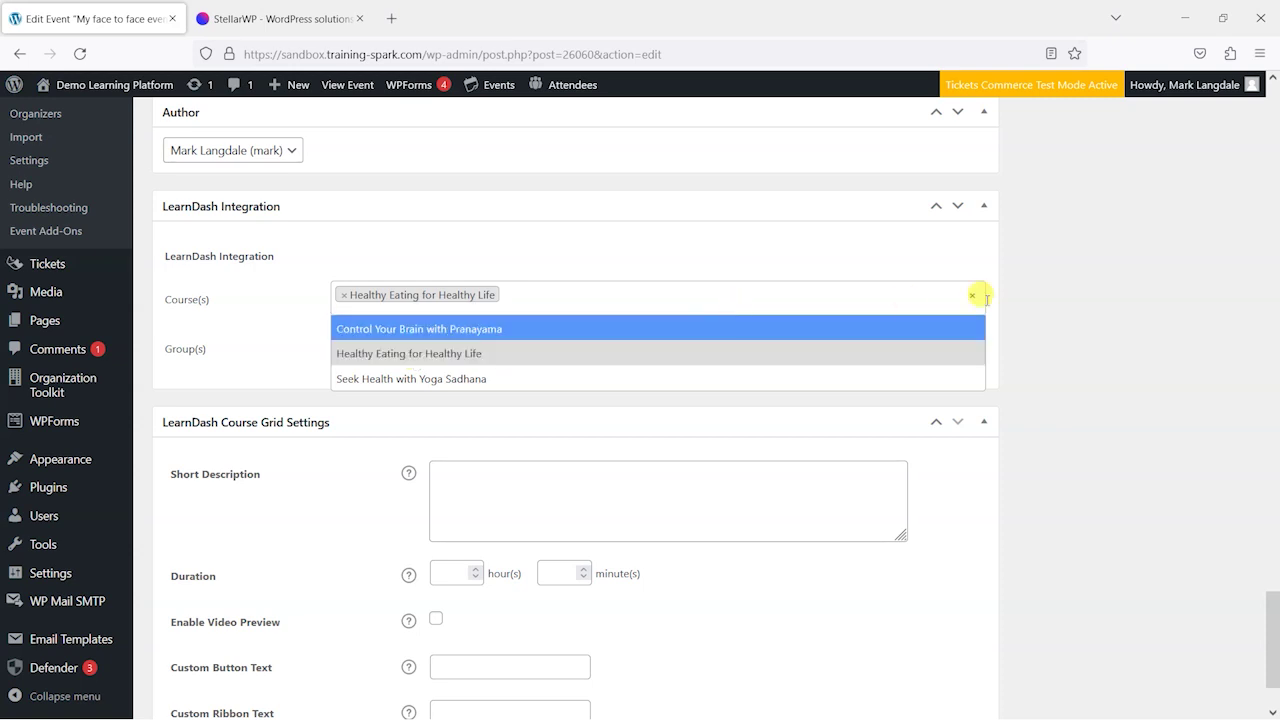
{"action": "left_click", "coordinate": [1075, 320]}
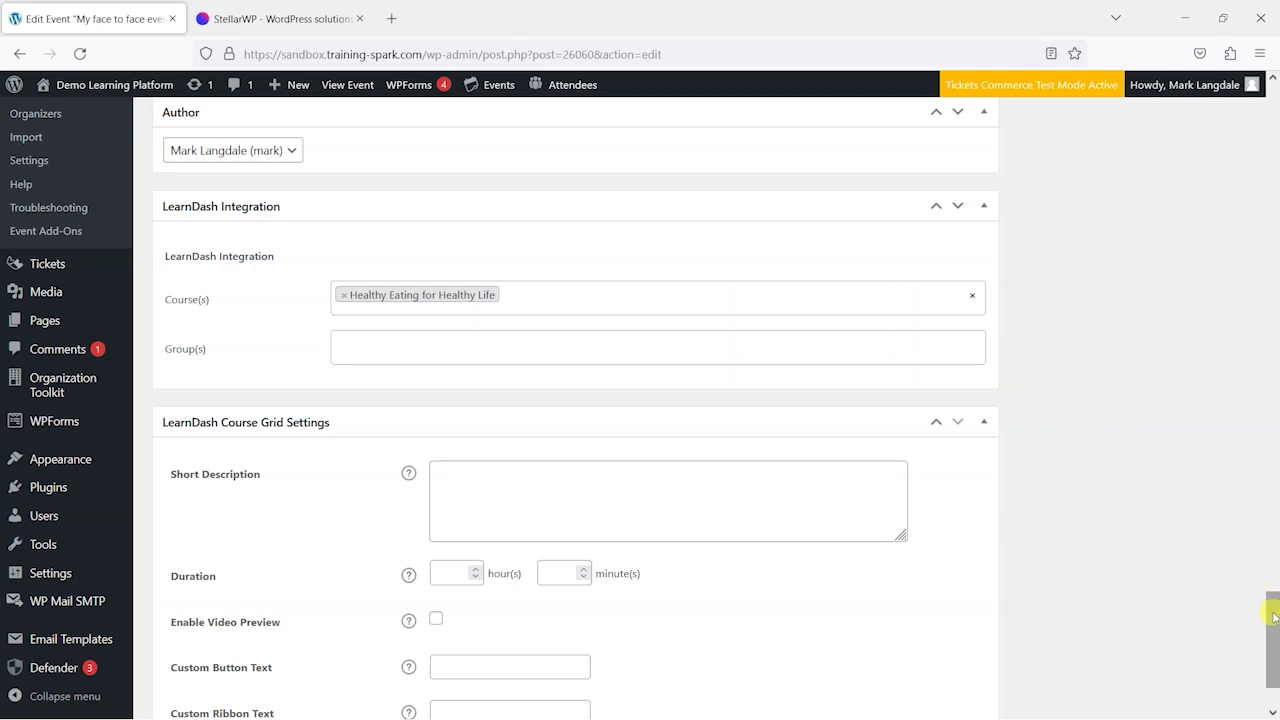
{"action": "left_click_drag", "start_coordinate": [1273, 606], "coordinate": [1272, 112]}
{"action": "left_click", "coordinate": [1211, 355]}
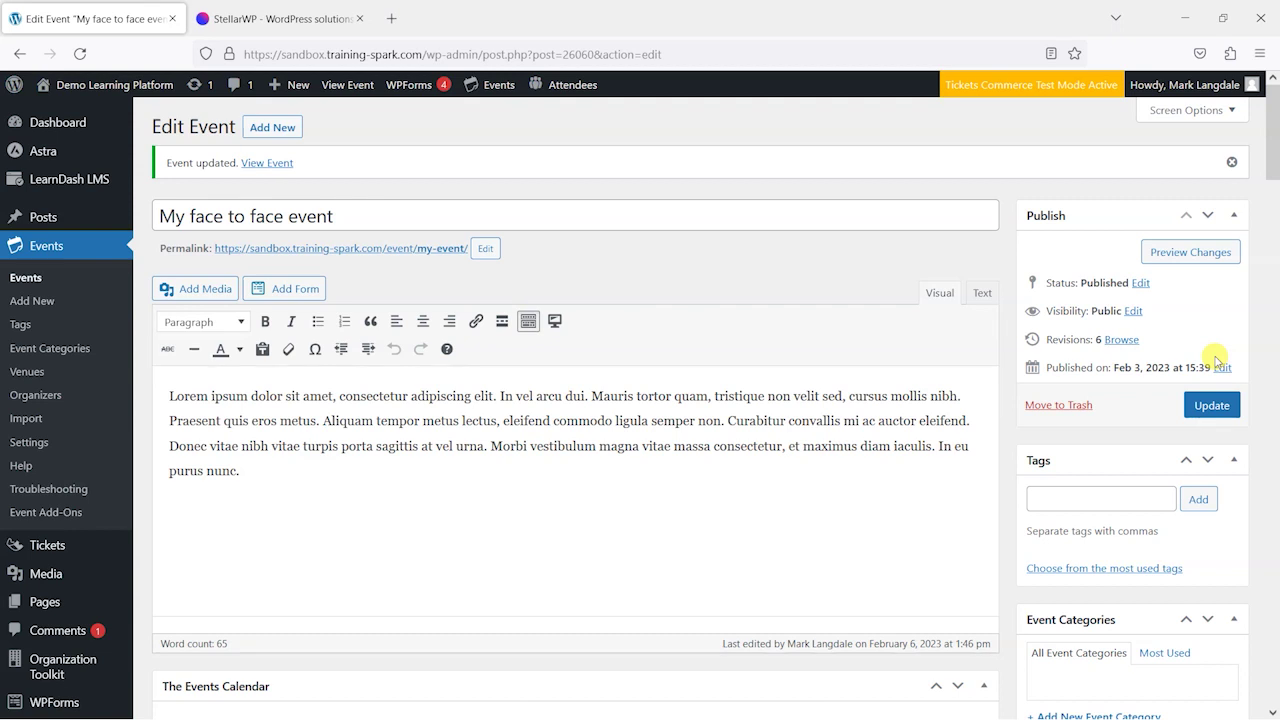
{"action": "key", "text": "alt+Tab"}
{"action": "key", "text": "alt+Tab"}
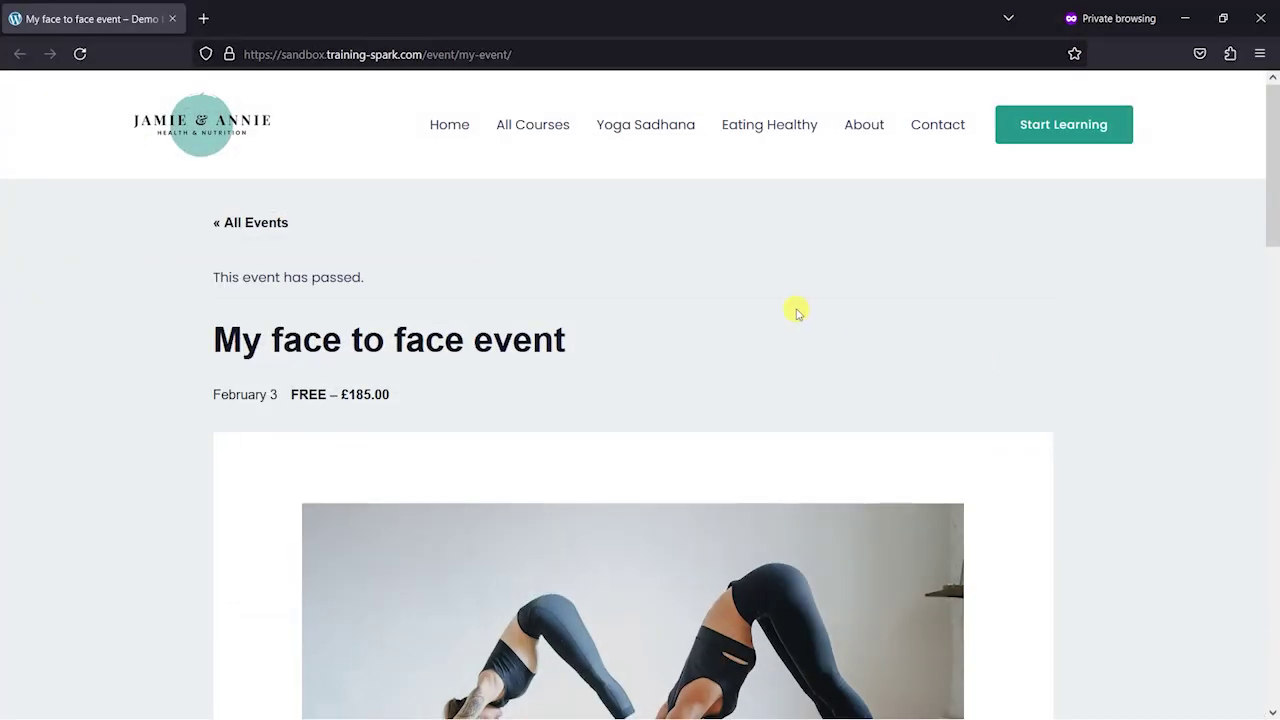
Add one Standard access ticket at £185.00 and proceed to the Tickets Checkout page
{"action": "left_click_drag", "start_coordinate": [1273, 207], "coordinate": [1274, 506]}
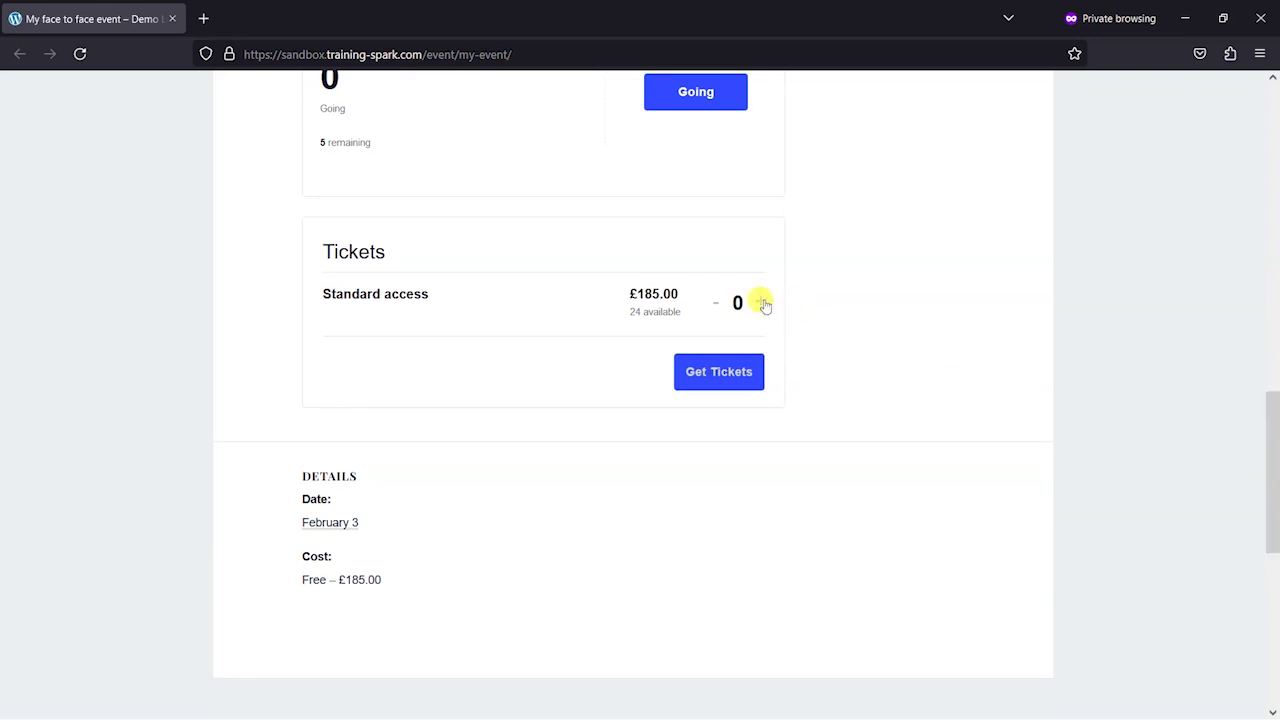
{"action": "left_click", "coordinate": [760, 303]}
{"action": "left_click", "coordinate": [716, 373]}
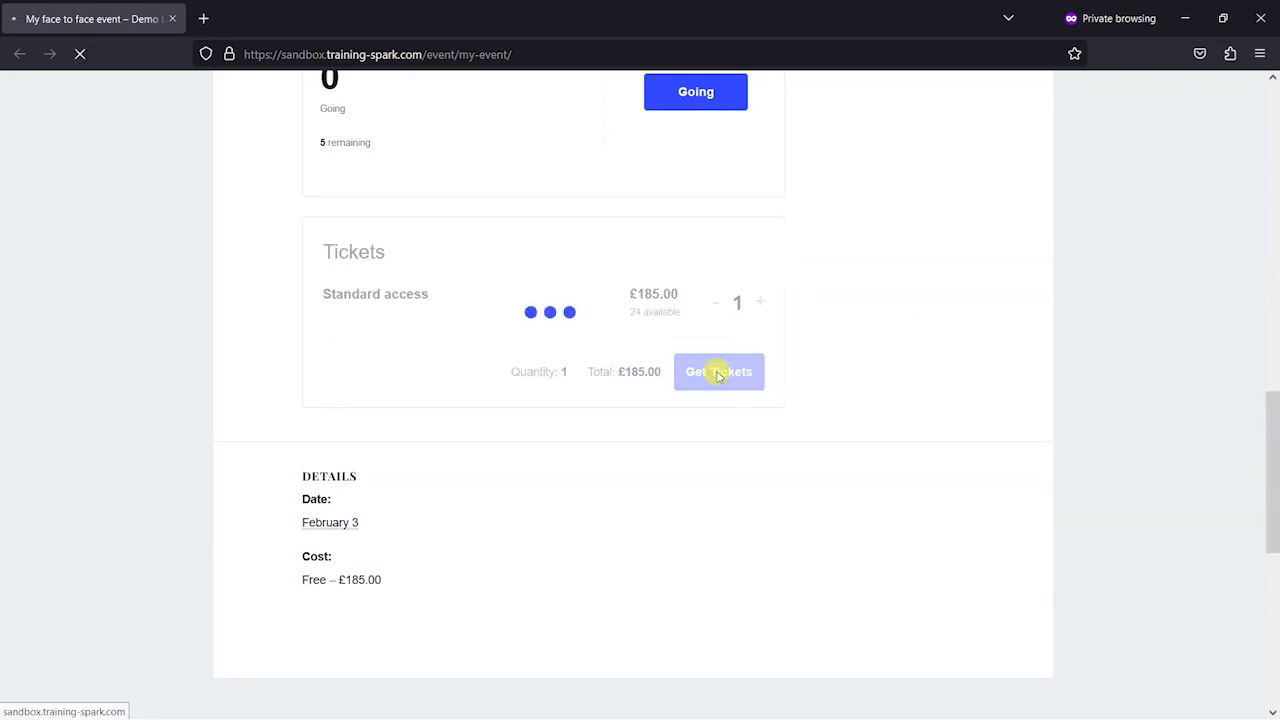
{"action": "left_click_drag", "start_coordinate": [1274, 256], "coordinate": [1274, 382]}
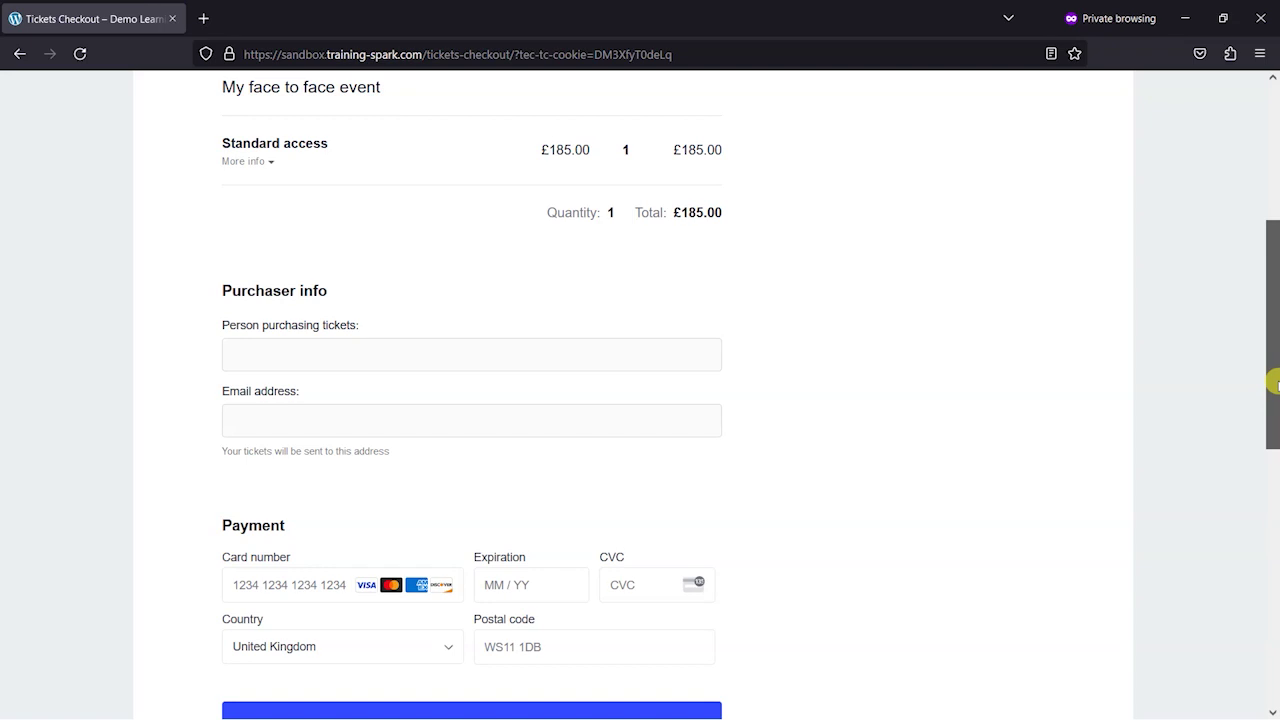
Enter the purchaser's name and a Mailinator e-mail address in the checkout form
{"action": "left_click", "coordinate": [310, 354]}
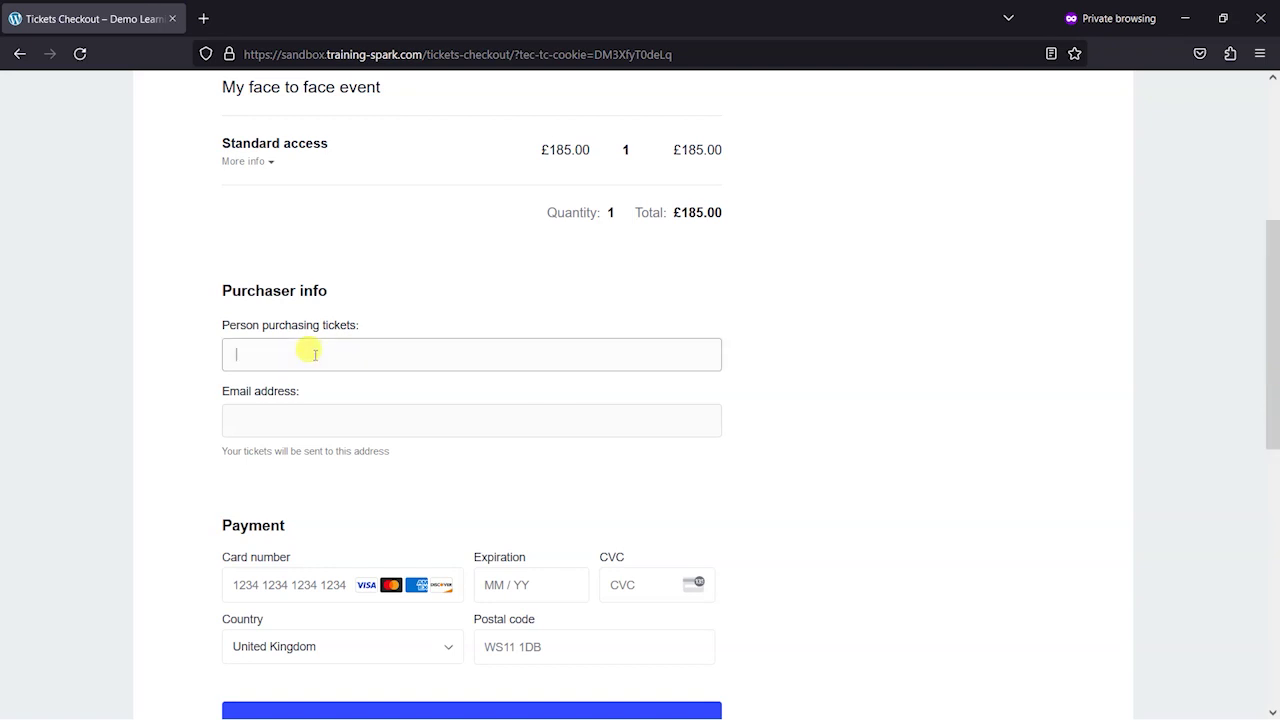
{"action": "type", "text": "Mark "}
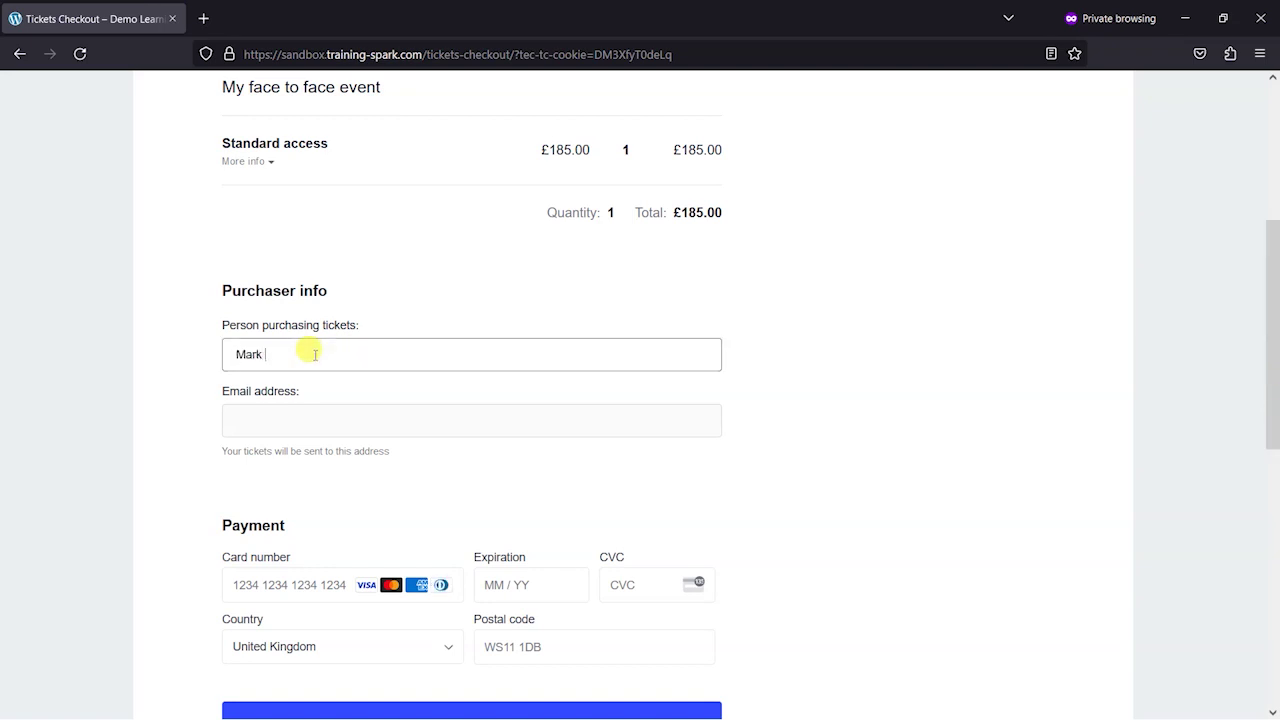
{"action": "type", "text": "Test"}
{"action": "key", "text": "Tab"}
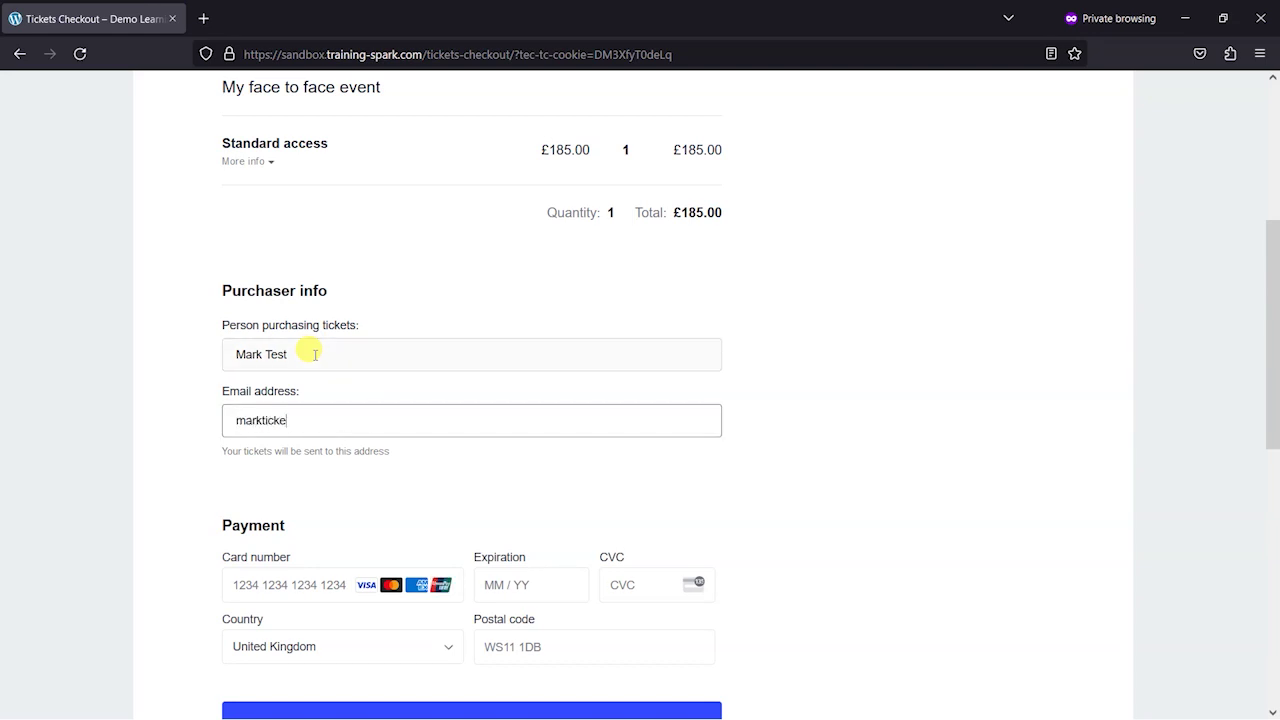
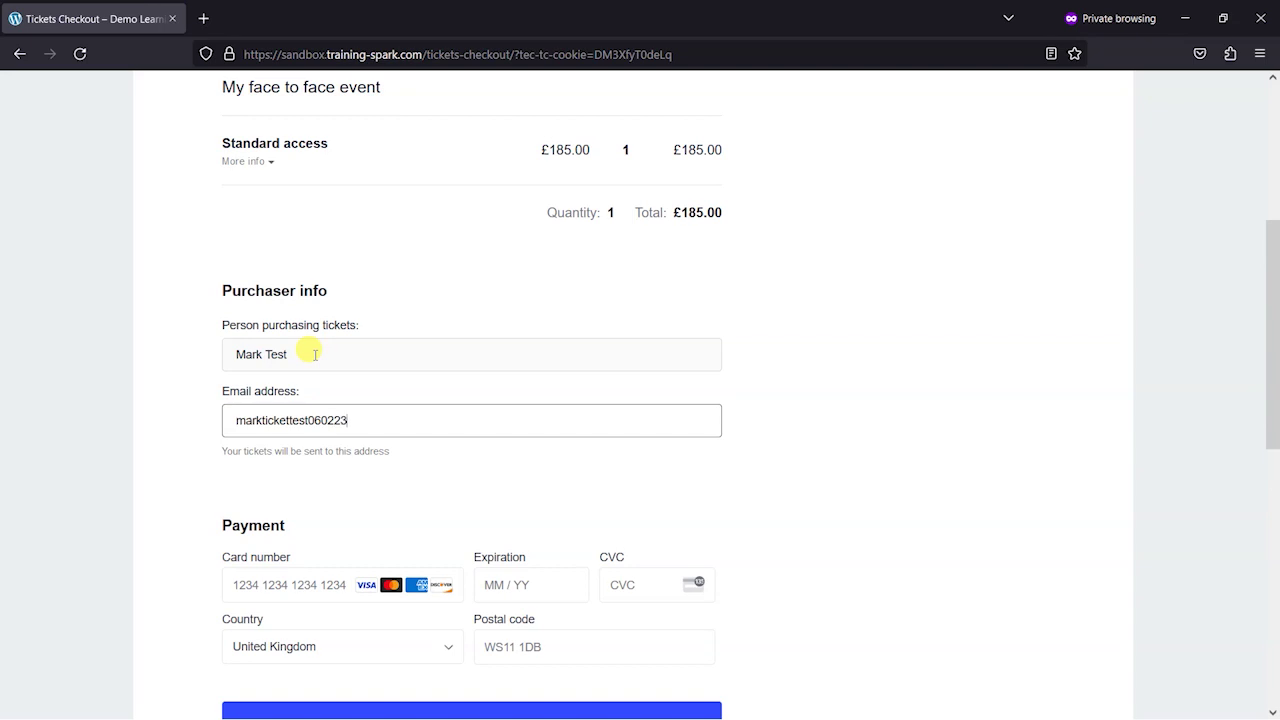
{"action": "triple_click", "coordinate": [352, 418]}
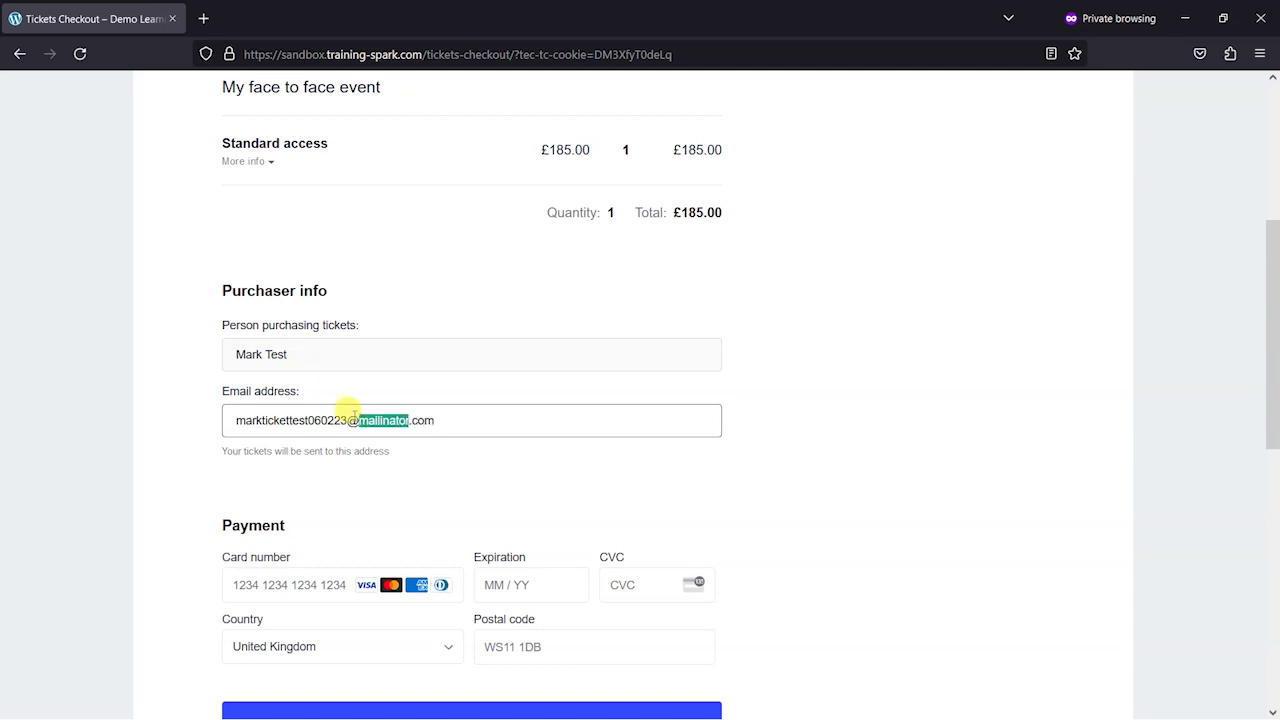
{"action": "left_click", "coordinate": [1251, 382]}
Fill in the Stripe test card number, expiry, CVC and postcode, then submit the purchase
{"action": "scroll", "coordinate": [1273, 400], "scroll_direction": "down", "scroll_amount": 3}
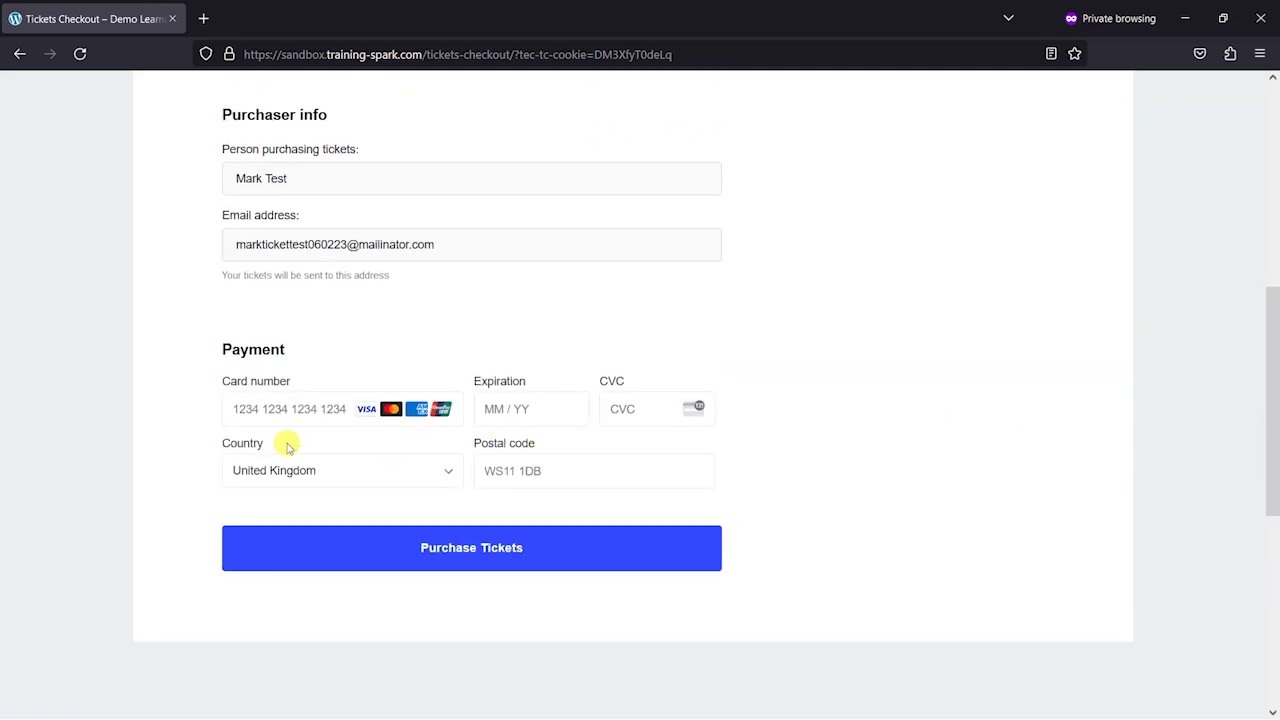
{"action": "left_click", "coordinate": [281, 408]}
{"action": "type", "text": "4242"}
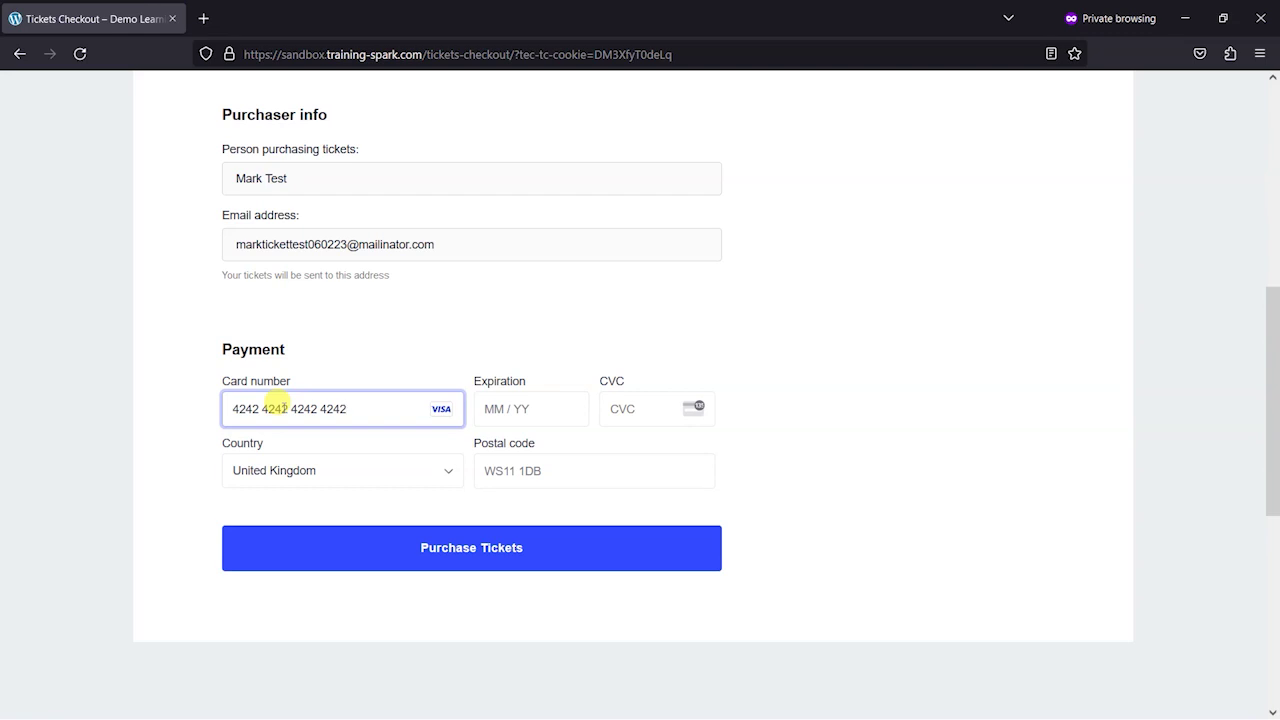
{"action": "type", "text": "42424242424212 /"}
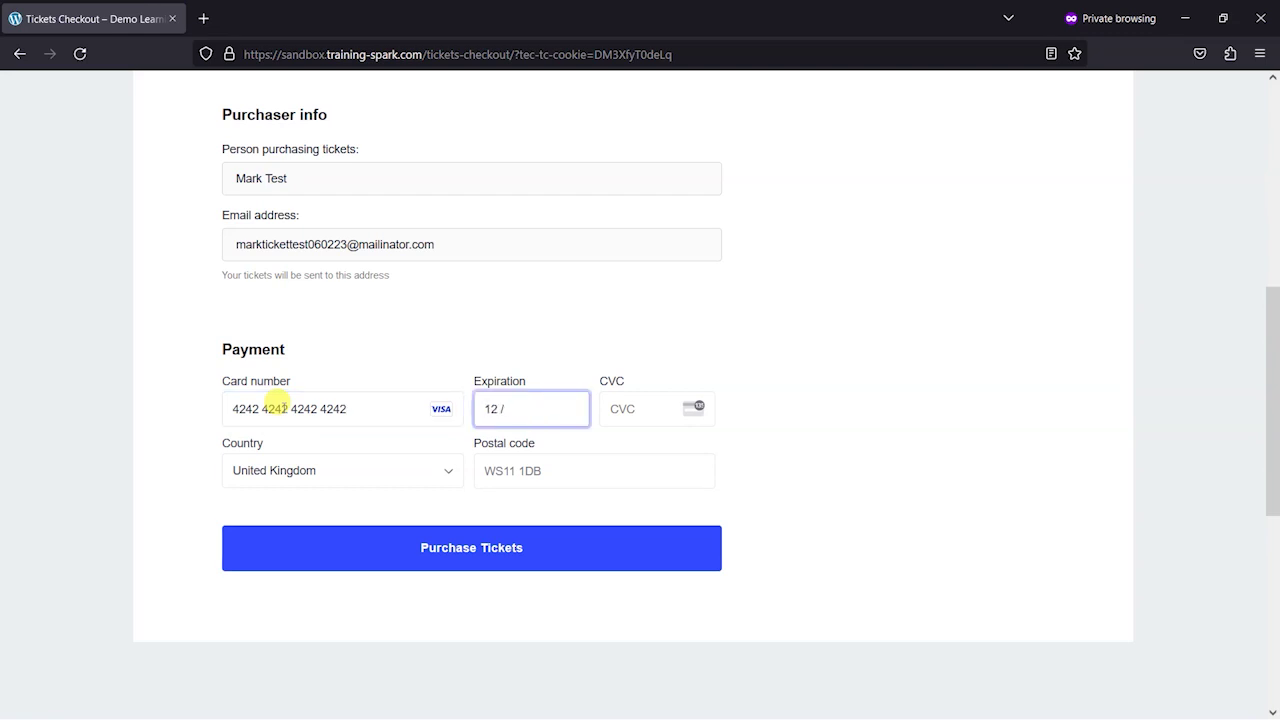
{"action": "type", "text": "24"}
{"action": "type", "text": "1"}
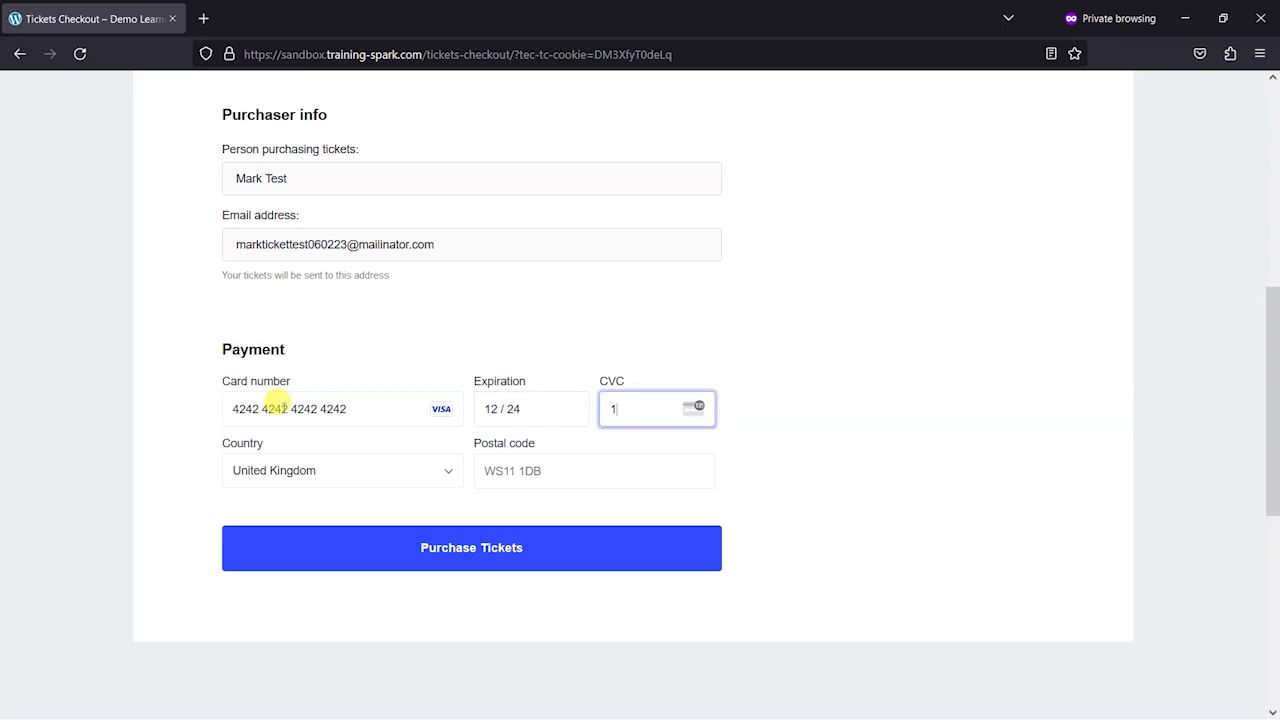
{"action": "type", "text": "23"}
{"action": "key", "text": "Tab"}
{"action": "key", "text": "Tab"}
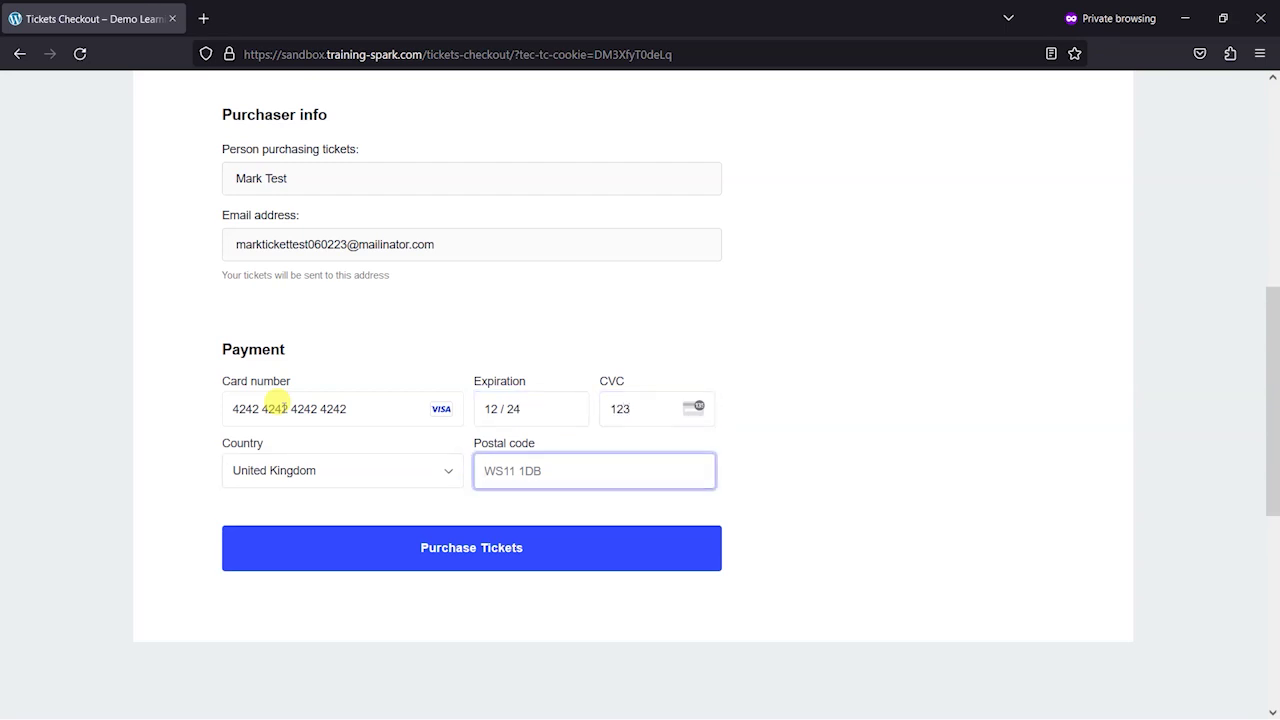
{"action": "type", "text": "LS14RT"}
{"action": "left_click", "coordinate": [468, 555]}
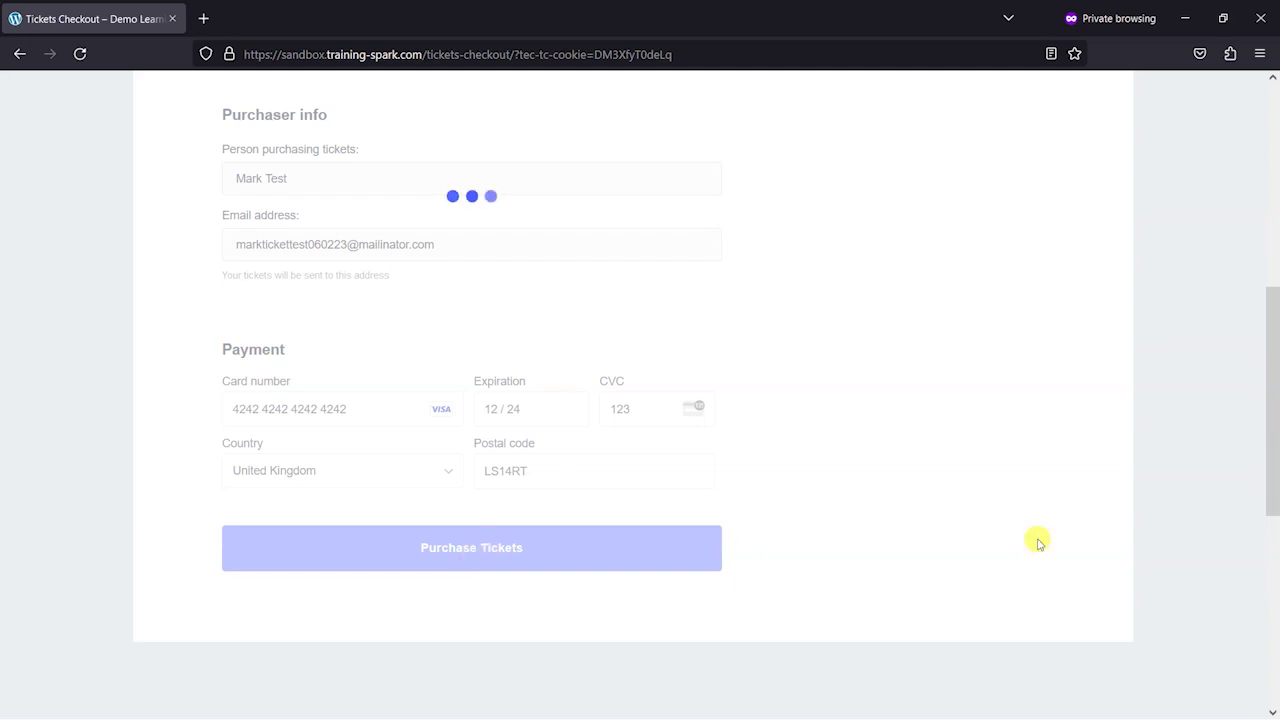
On the £185.00 Order Received page, select the buyer's e-mail address for copying
{"action": "left_click_drag", "start_coordinate": [1274, 380], "coordinate": [1274, 330]}
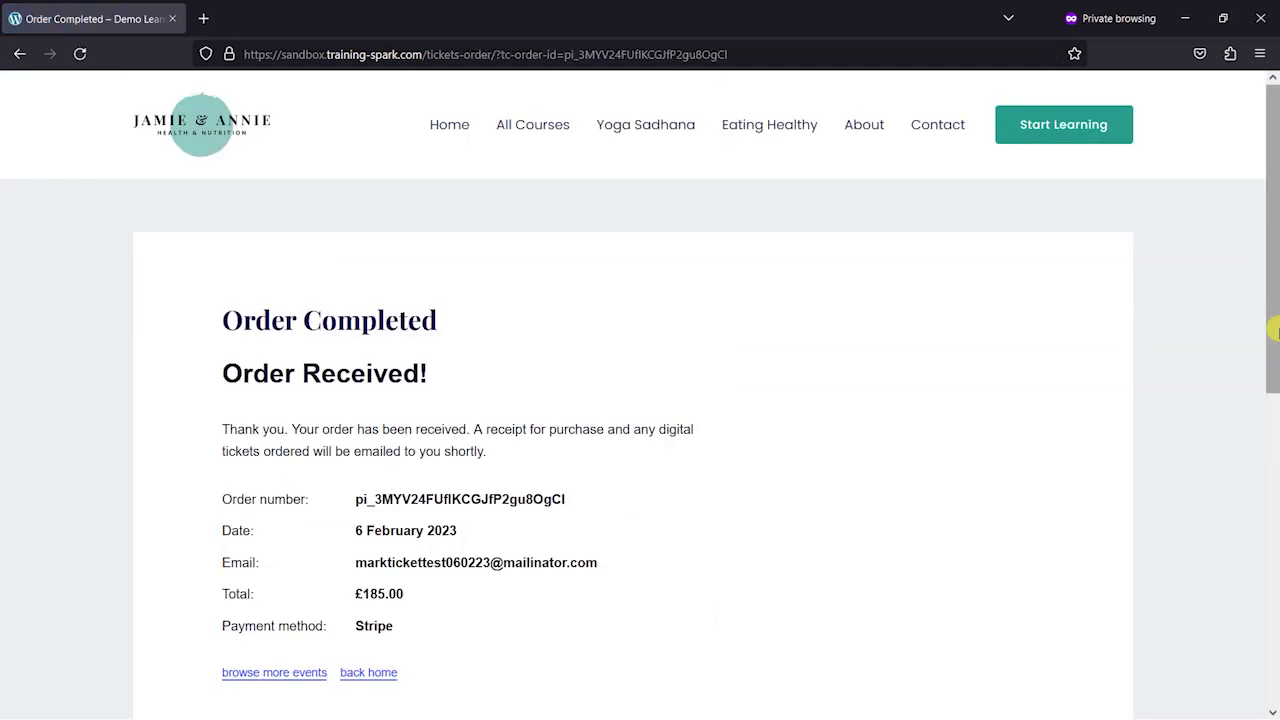
{"action": "scroll", "coordinate": [1271, 351], "scroll_direction": "down", "scroll_amount": 3}
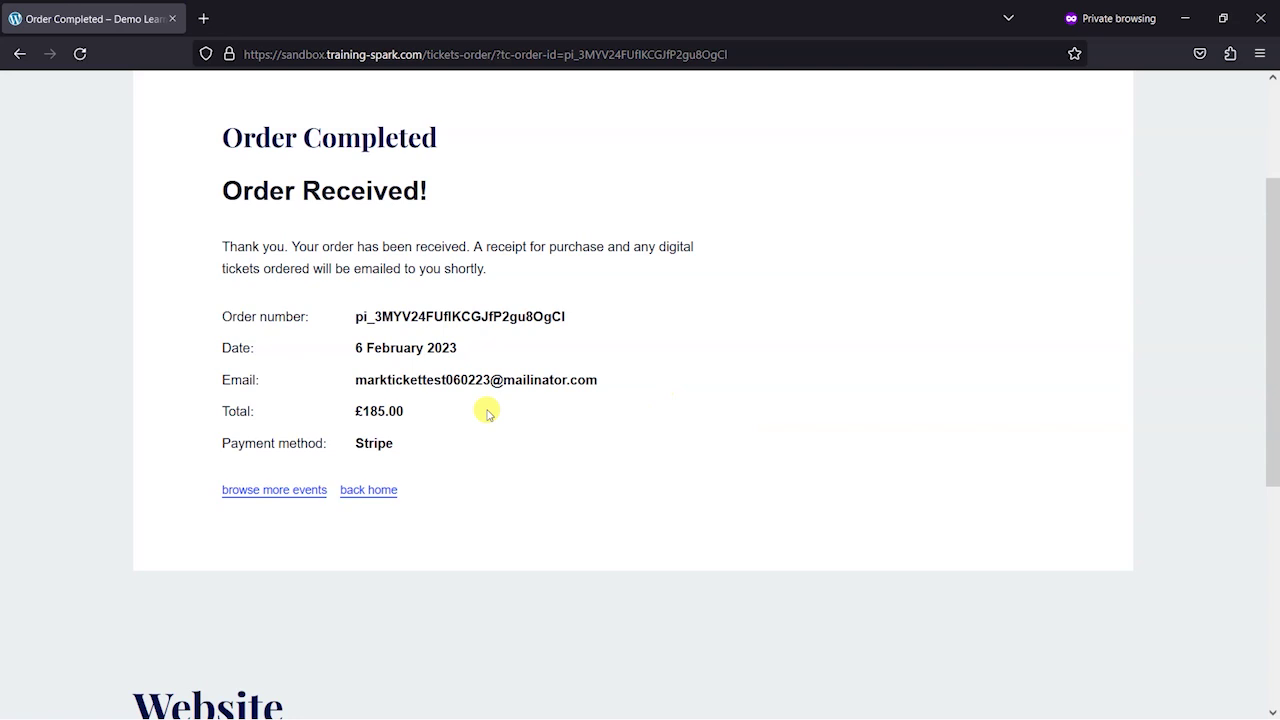
{"action": "left_click_drag", "start_coordinate": [350, 368], "coordinate": [651, 374]}
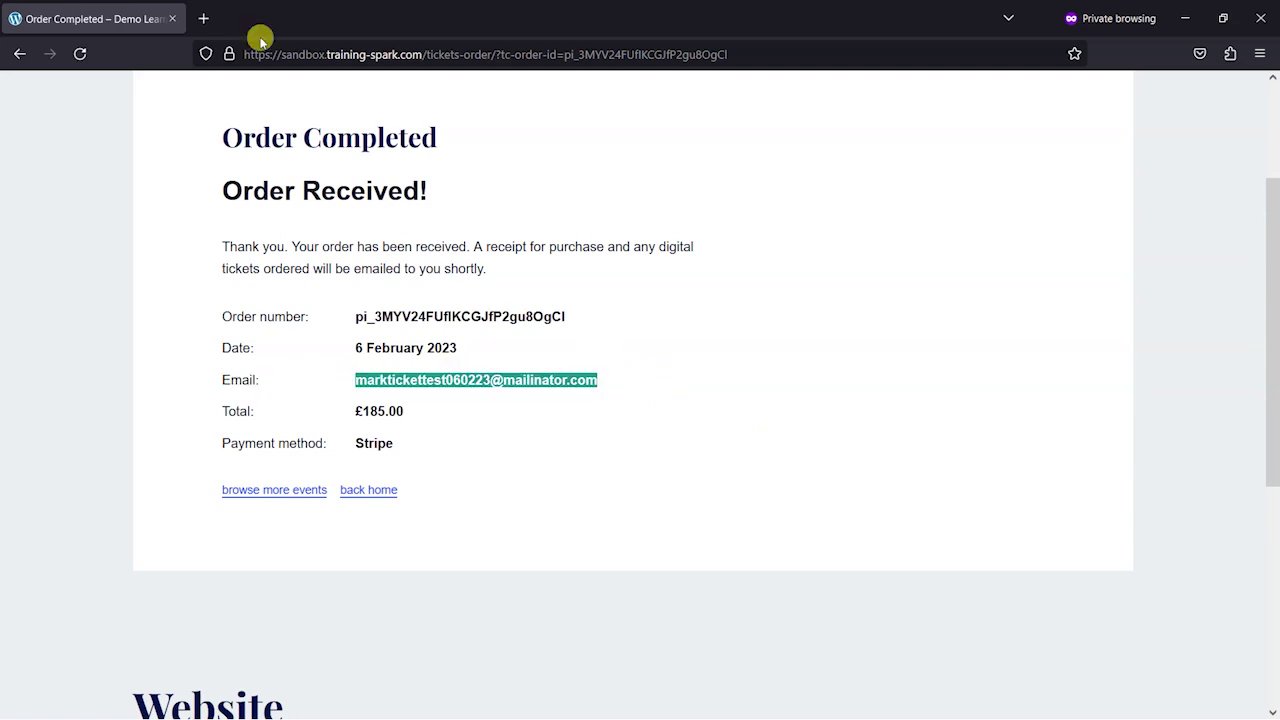
Open mailinator.com in a new tab and look up the inbox for the pasted buyer address
{"action": "left_click", "coordinate": [203, 18]}
{"action": "left_click", "coordinate": [263, 46]}
{"action": "type", "text": "m"}
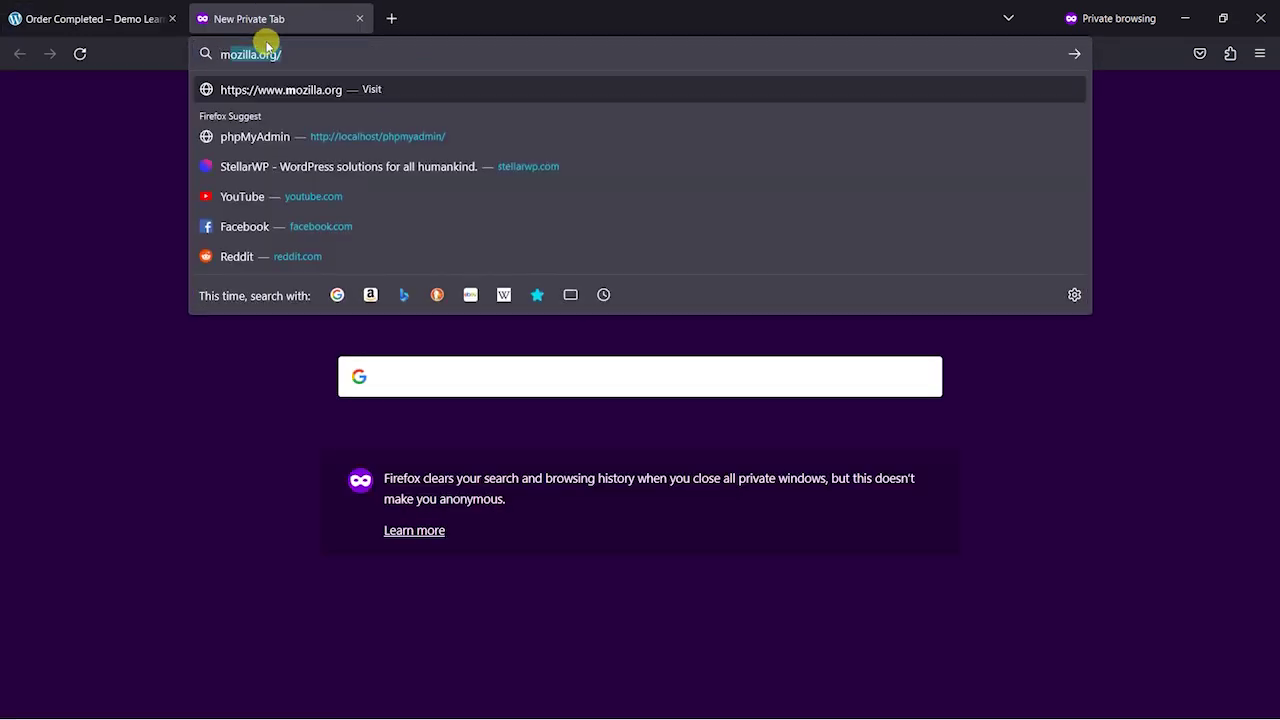
{"action": "type", "text": "ailinator.com"}
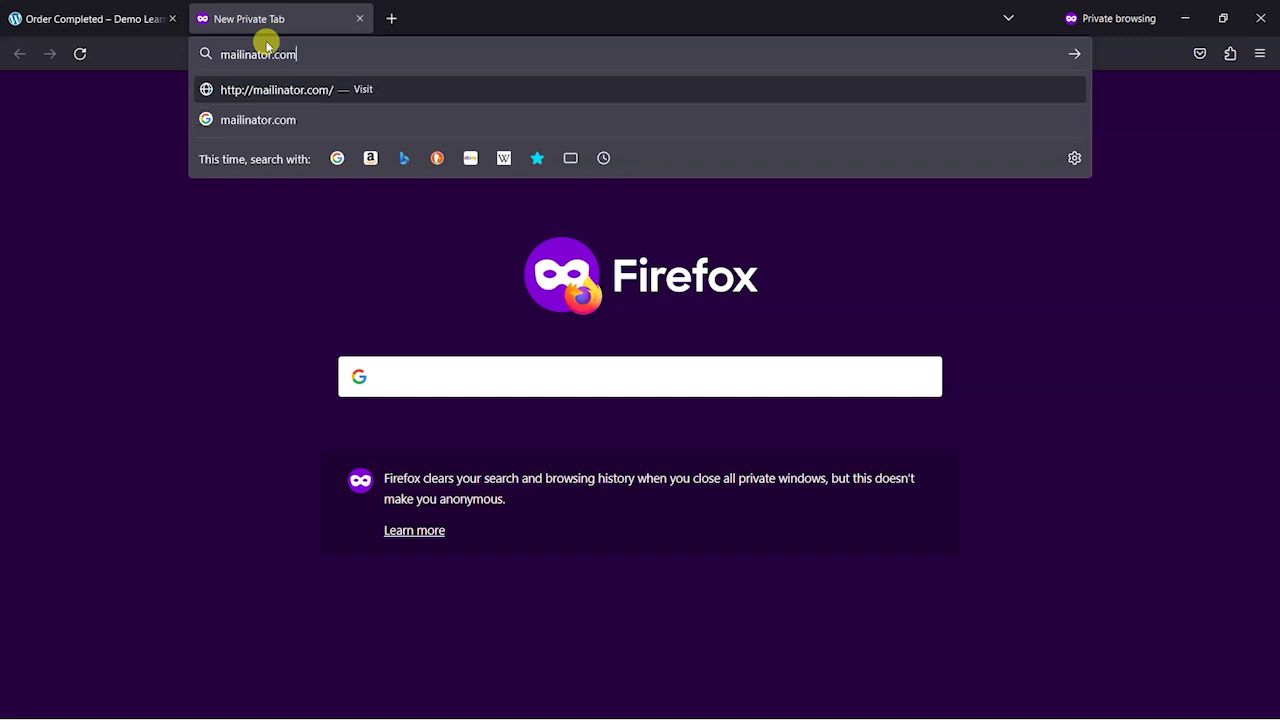
{"action": "key", "text": "Return"}
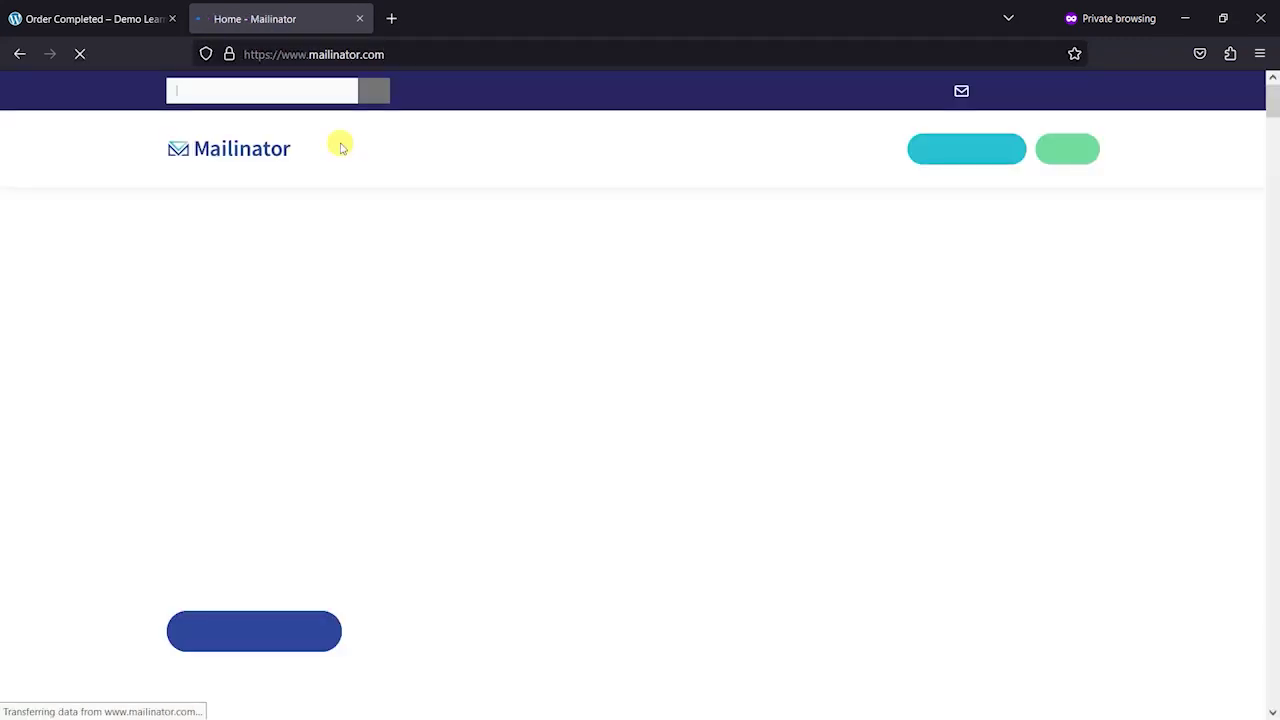
{"action": "left_click", "coordinate": [269, 93]}
{"action": "key", "text": "ctrl+v"}
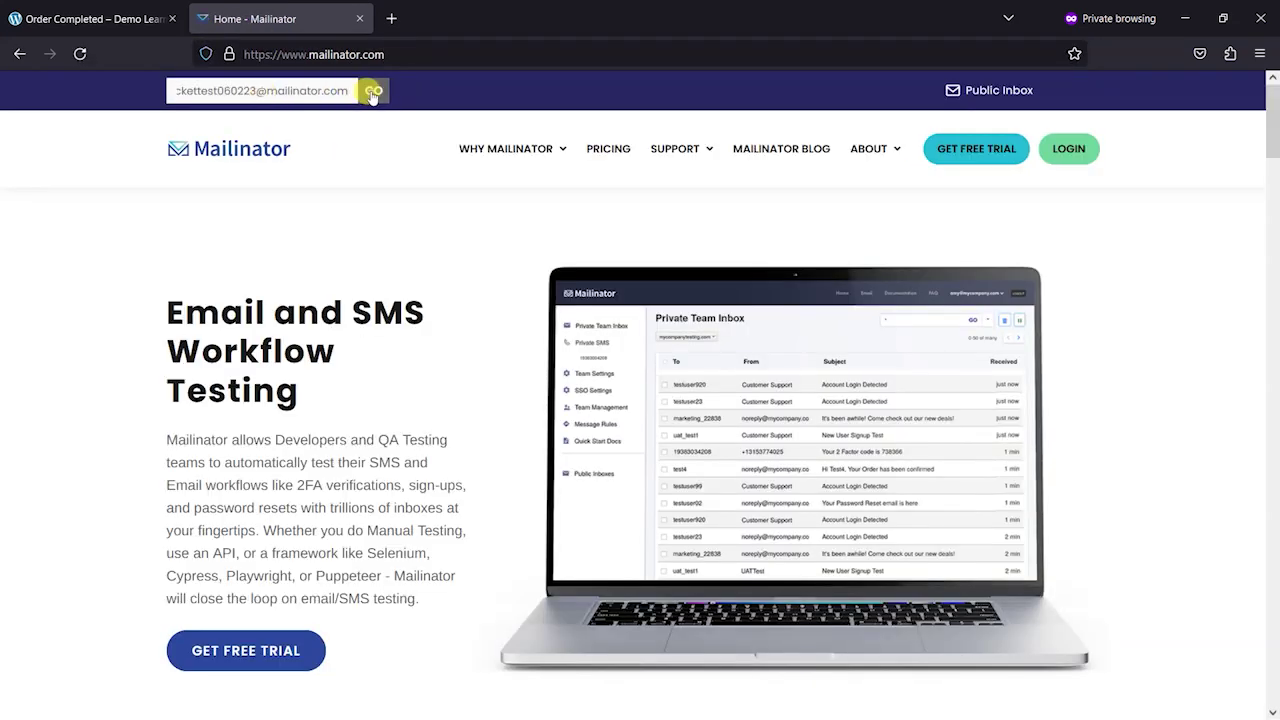
{"action": "left_click", "coordinate": [372, 92]}
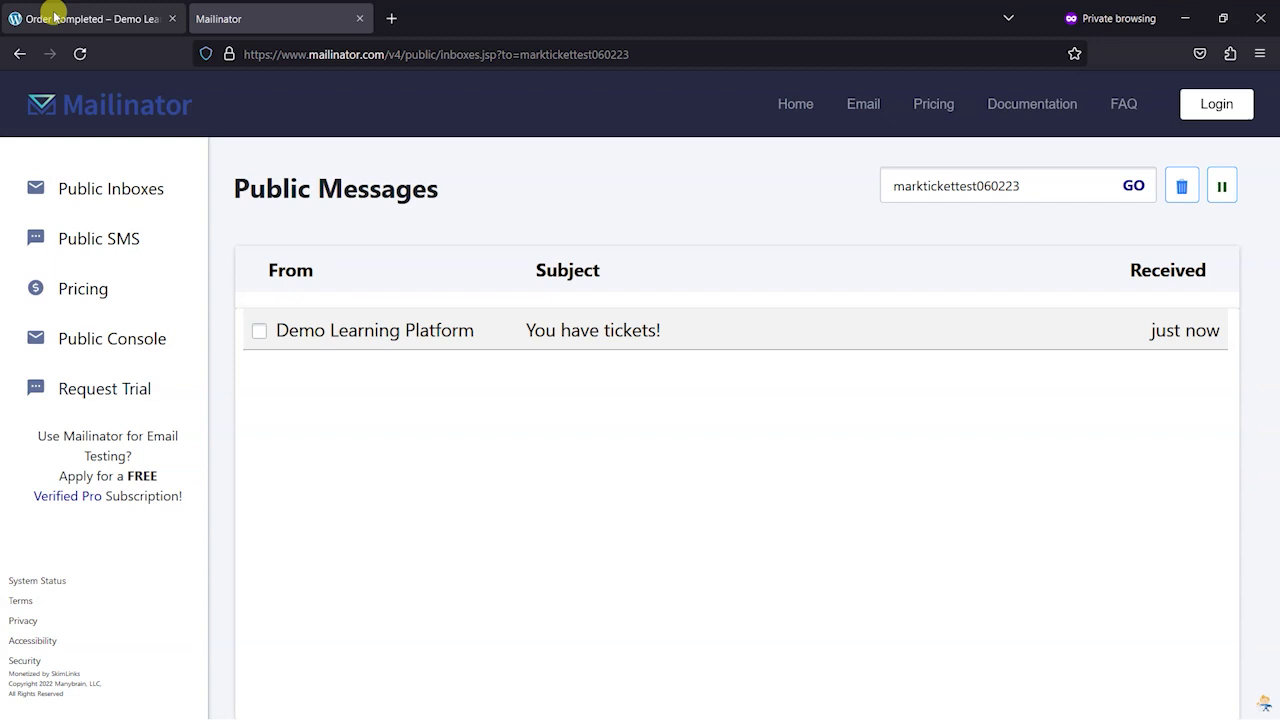
Back in the admin window, open All Users and the buyer's new Subscriber profile
{"action": "key", "text": "alt+Tab"}
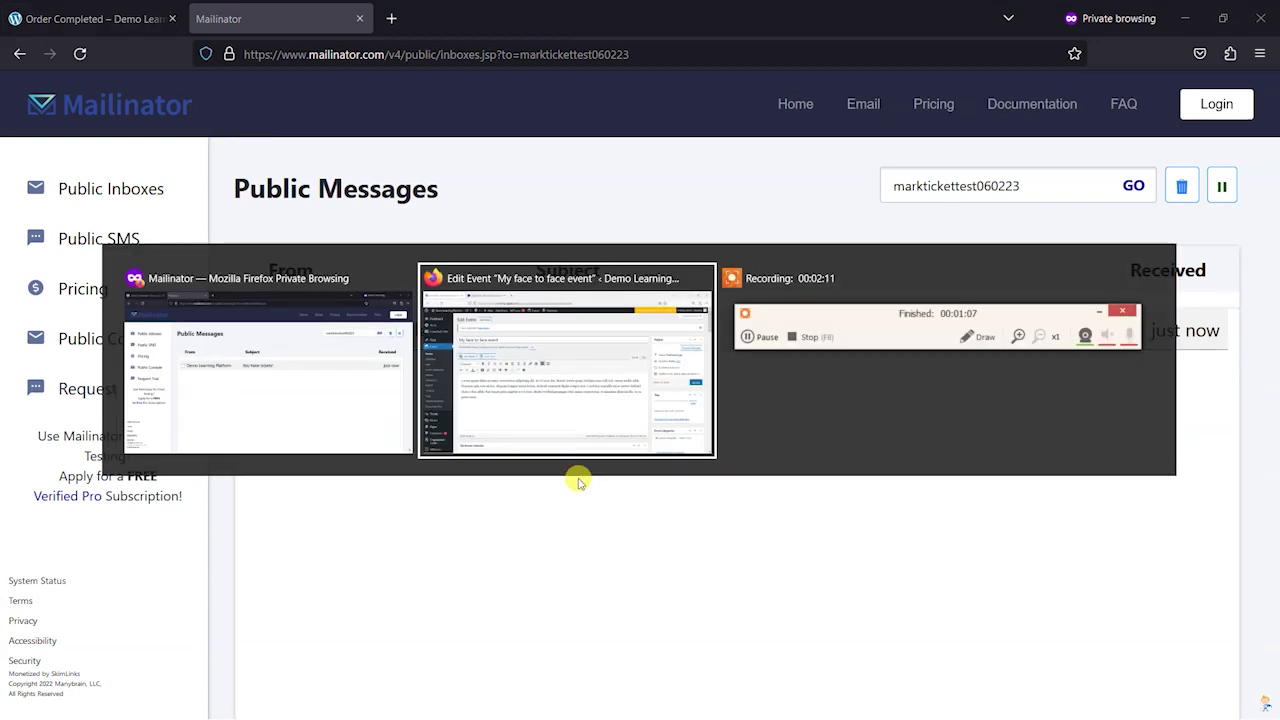
{"action": "left_click", "coordinate": [490, 363]}
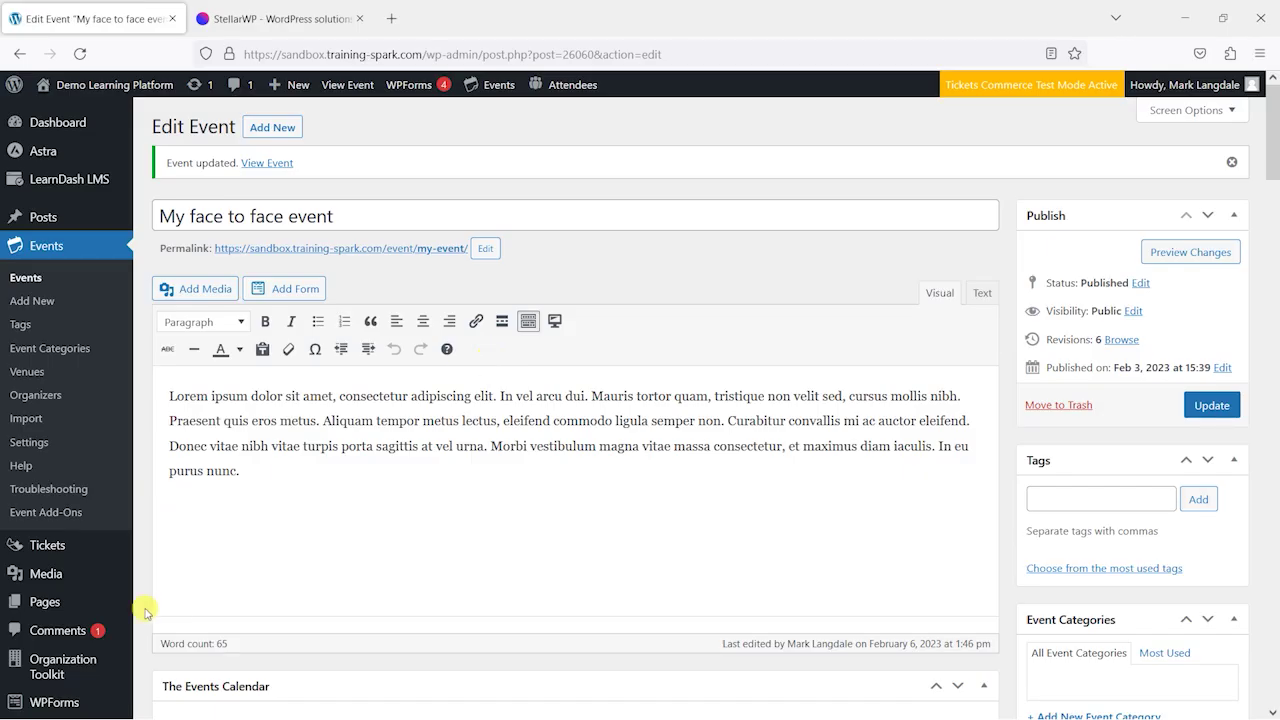
{"action": "left_click_drag", "start_coordinate": [1273, 165], "coordinate": [1273, 276]}
{"action": "left_click", "coordinate": [52, 515]}
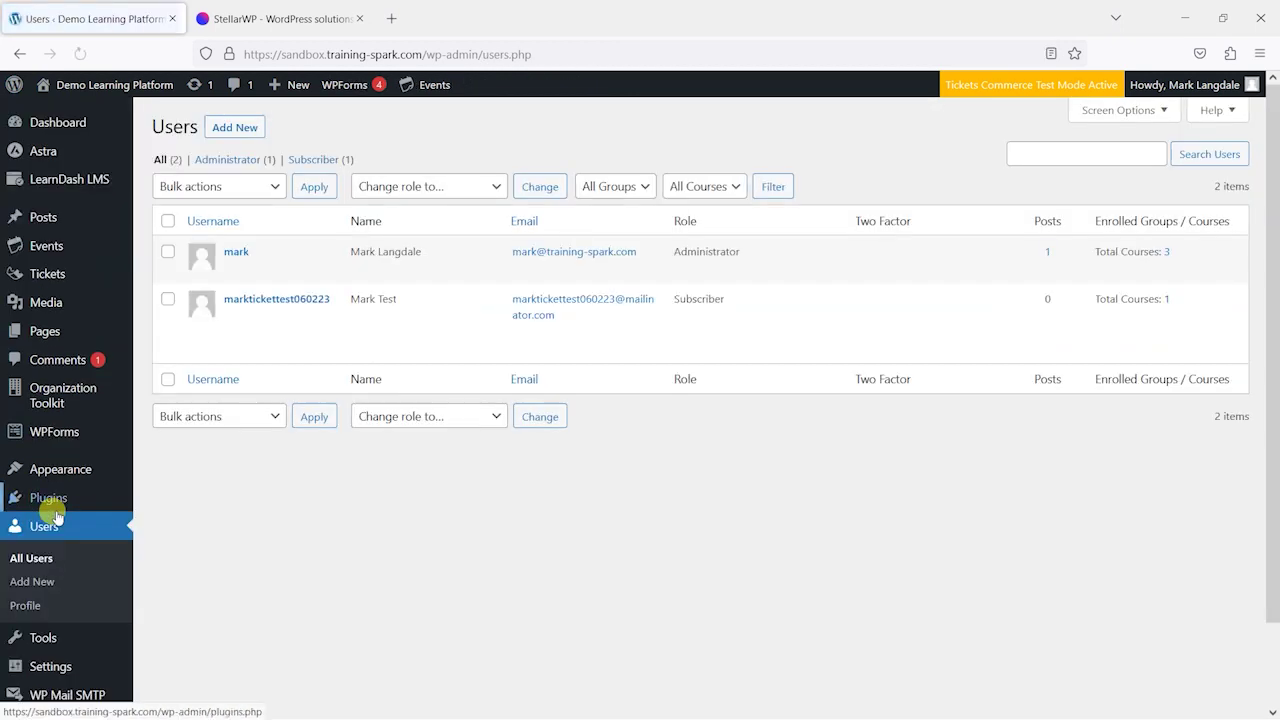
{"action": "mouse_move", "coordinate": [571, 354]}
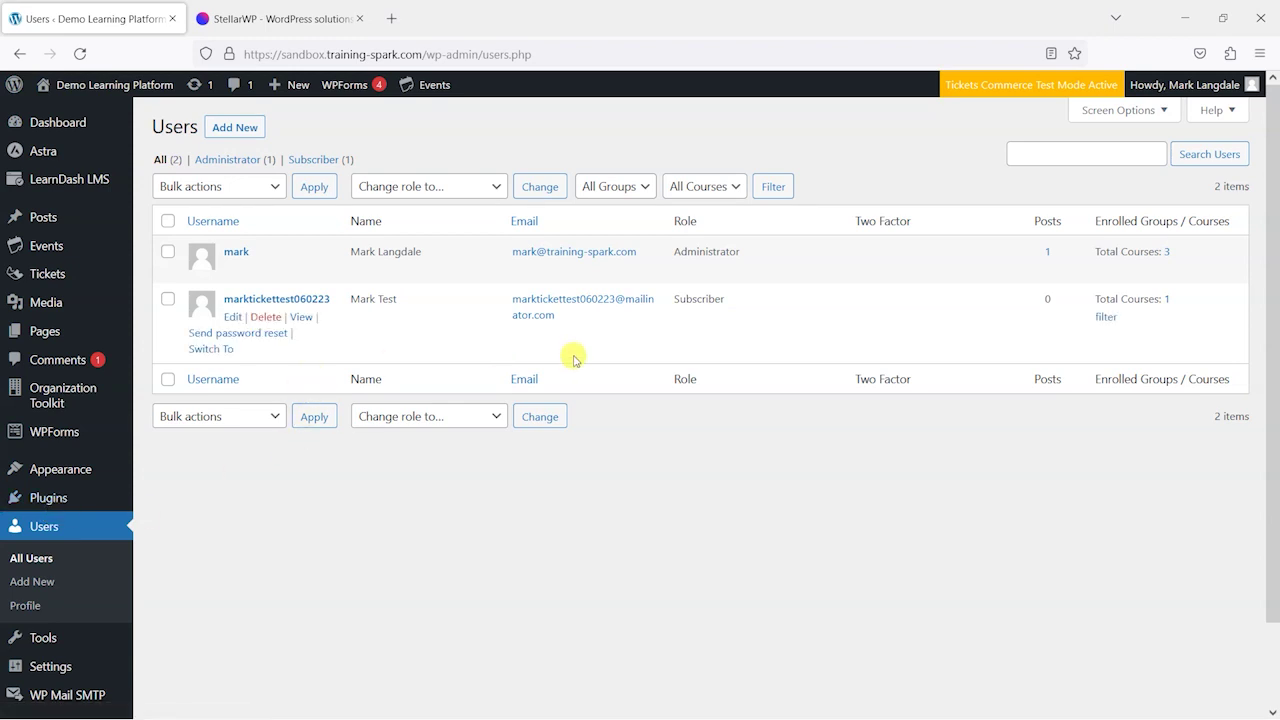
{"action": "left_click", "coordinate": [318, 300]}
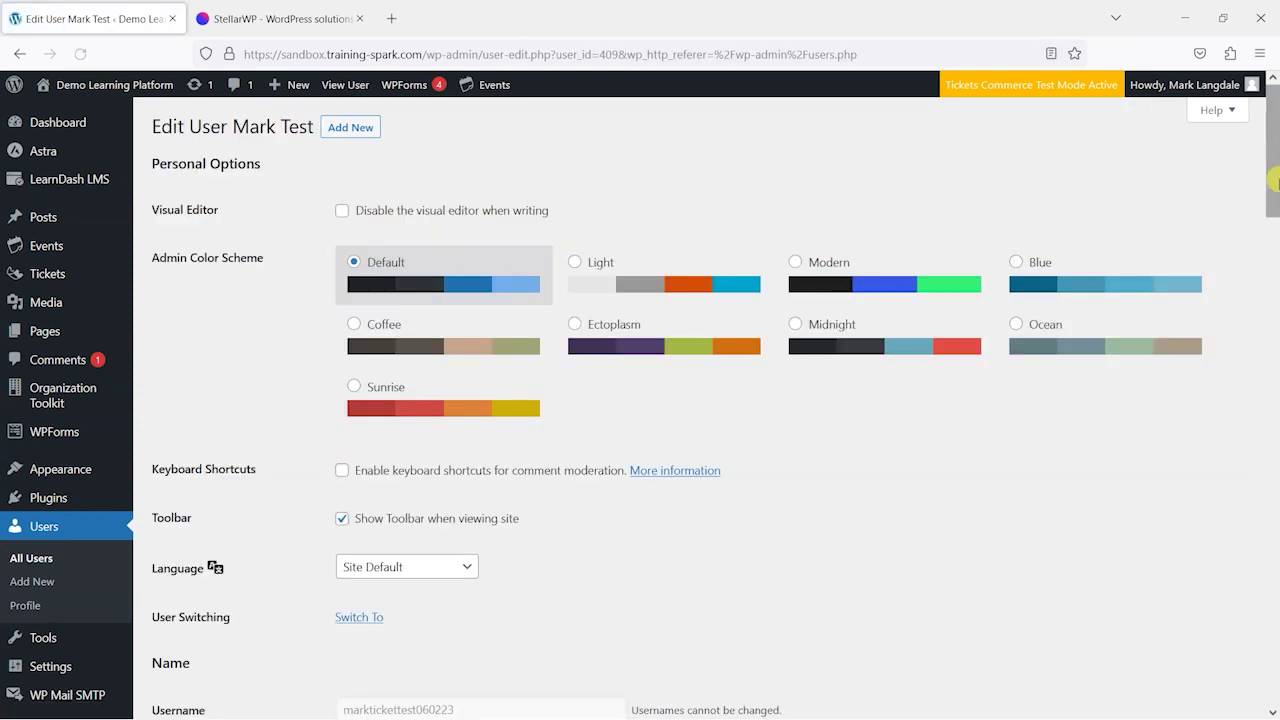
Scroll the buyer's profile to User Enrolled in Courses, showing 'Healthy Eating for Healthy Life'
{"action": "scroll", "coordinate": [1275, 422], "scroll_direction": "down", "scroll_amount": 8}
{"action": "left_click_drag", "start_coordinate": [1275, 422], "coordinate": [1275, 545]}
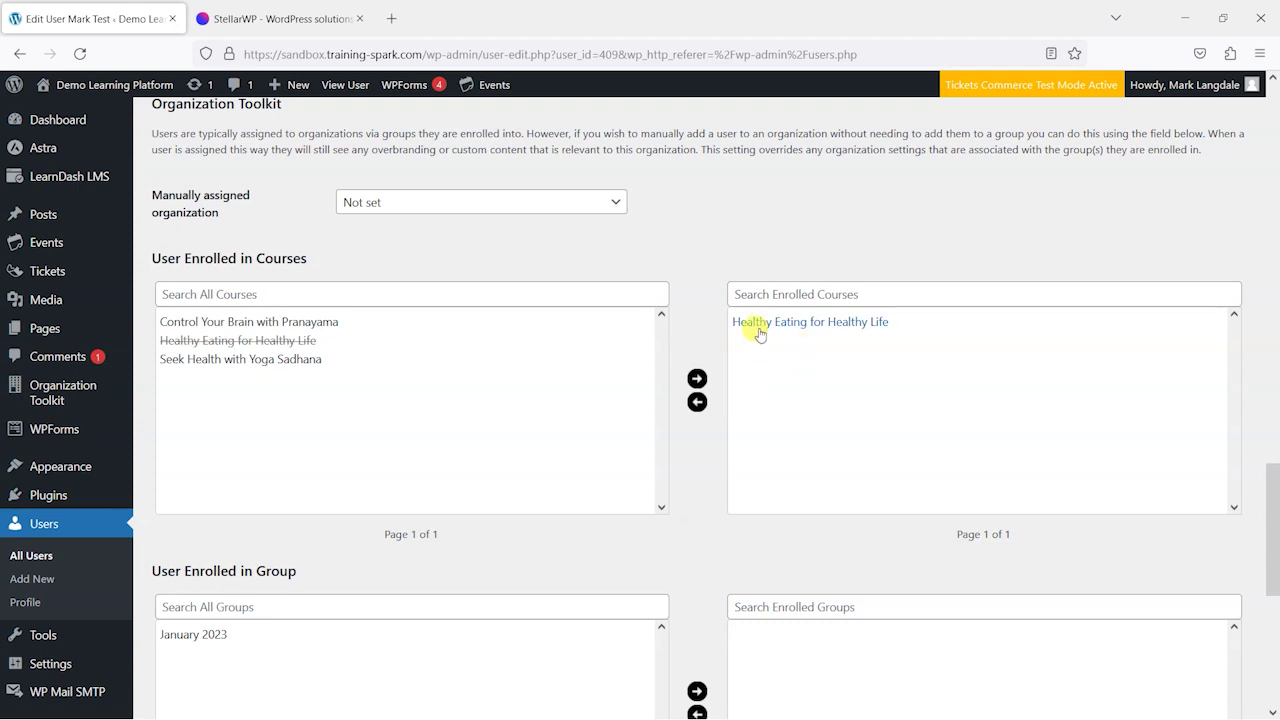